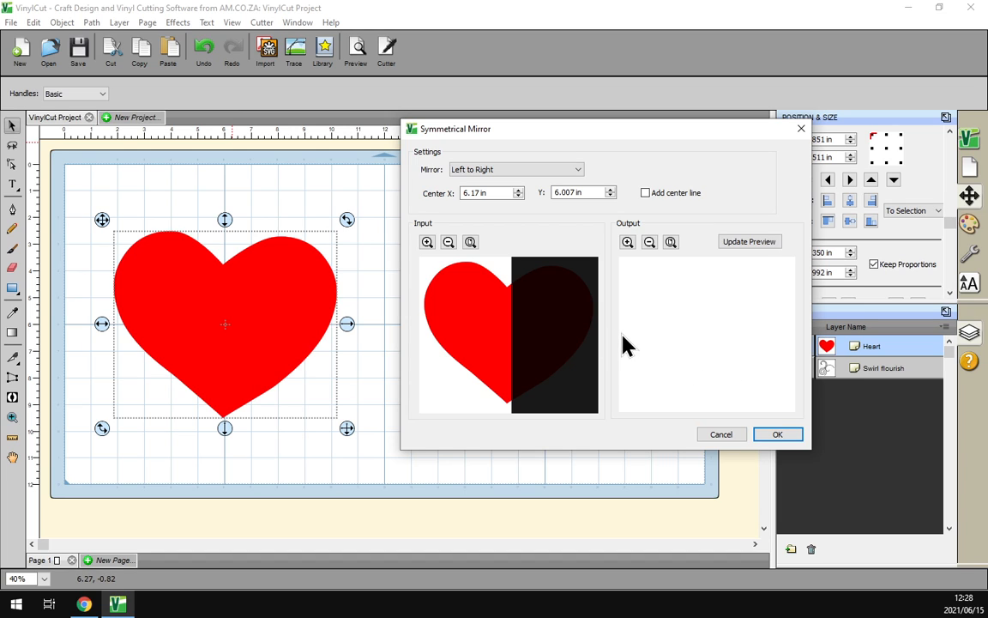
Step: Cancel the open Symmetrical Mirror effect and select the heart with a selection rectangle around the whole shape
{"action": "left_click", "coordinate": [723, 435]}
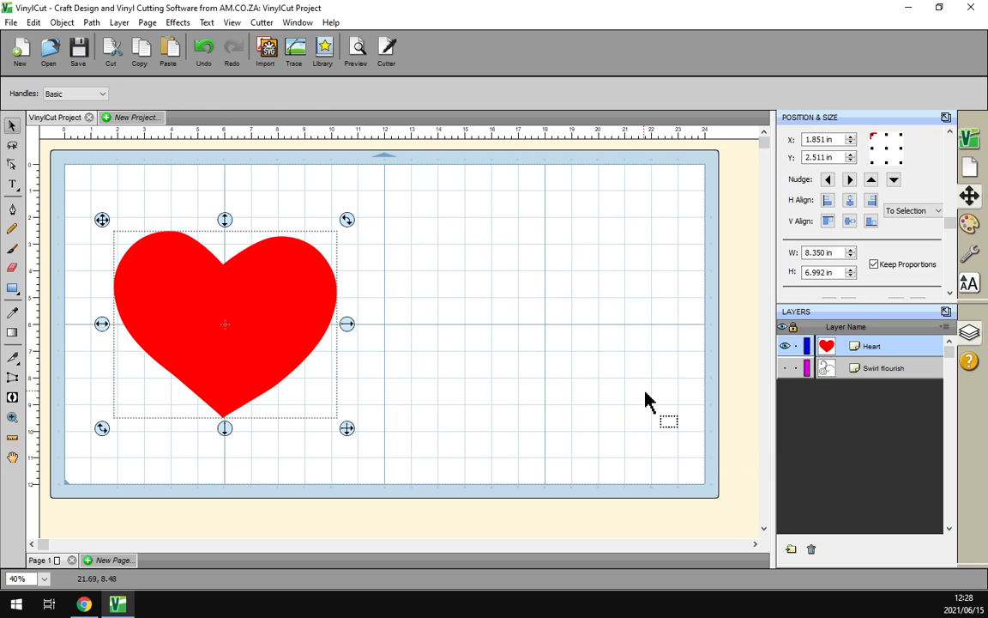
{"action": "left_click", "coordinate": [437, 474]}
{"action": "left_click_drag", "start_coordinate": [467, 470], "coordinate": [89, 176]}
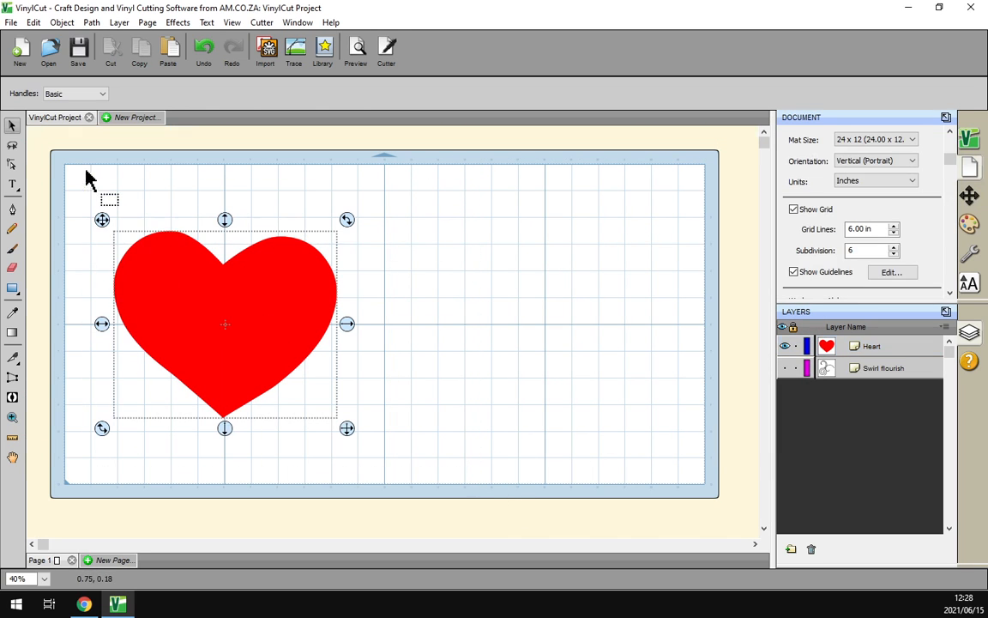
{"action": "left_click", "coordinate": [408, 371]}
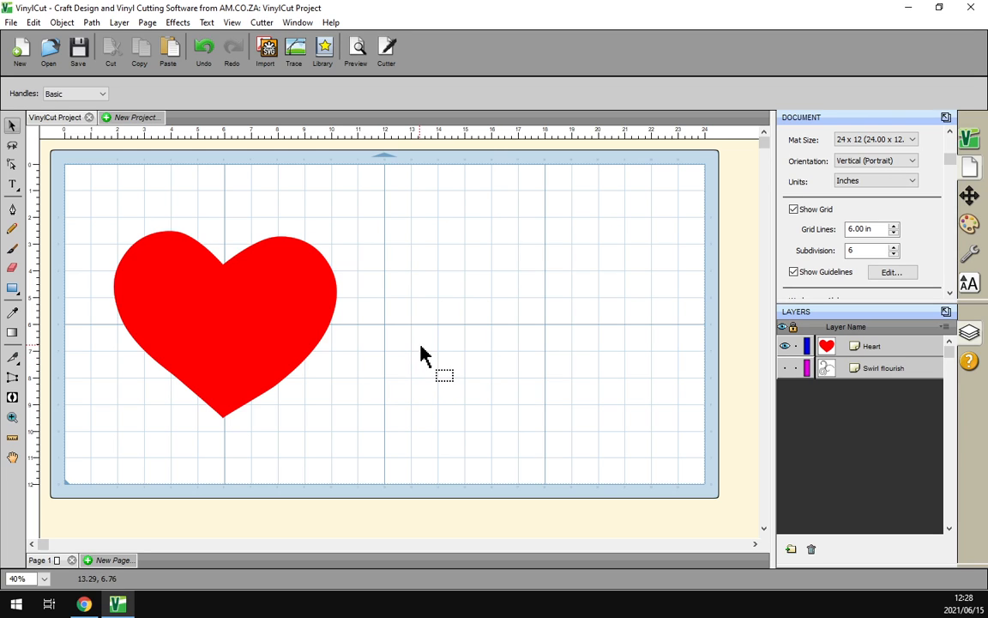
{"action": "left_click", "coordinate": [250, 337]}
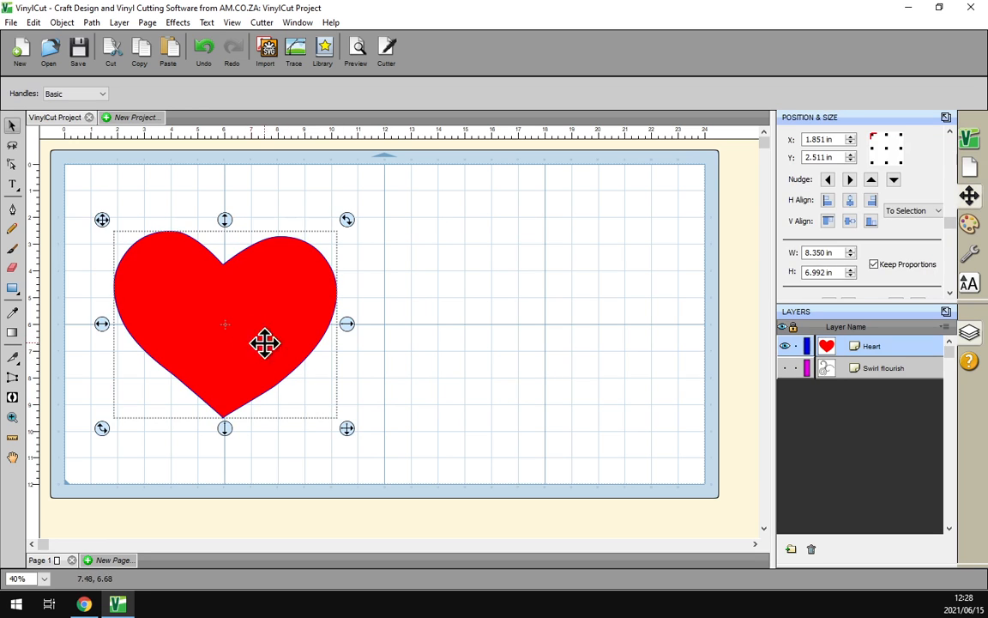
{"action": "left_click", "coordinate": [370, 393]}
{"action": "left_click_drag", "start_coordinate": [404, 455], "coordinate": [77, 187]}
{"action": "left_click_drag", "start_coordinate": [75, 186], "coordinate": [364, 452]}
{"action": "left_click_drag", "start_coordinate": [429, 455], "coordinate": [386, 430]}
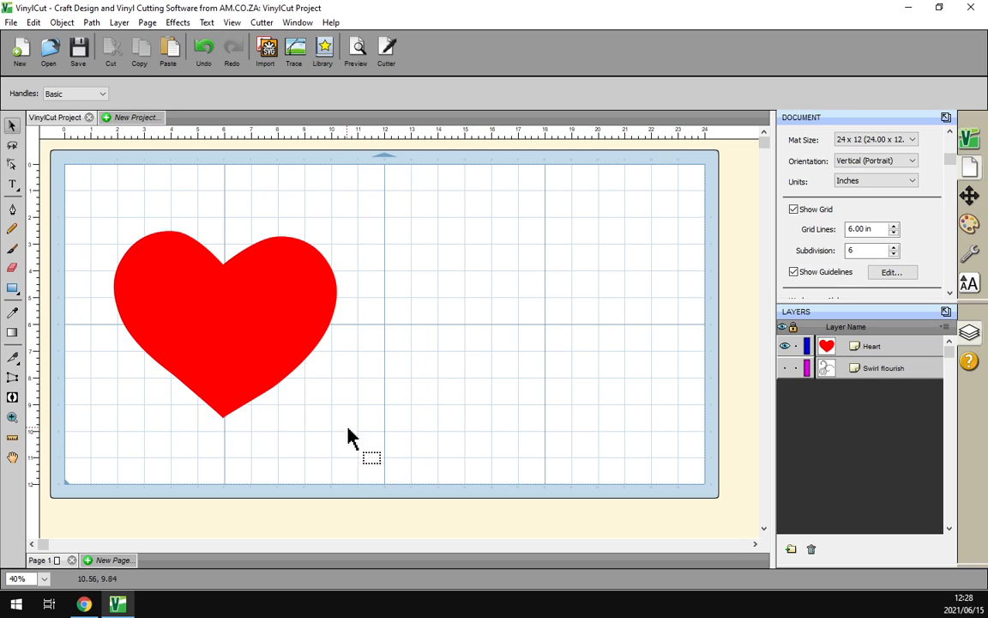
{"action": "left_click_drag", "start_coordinate": [359, 447], "coordinate": [232, 334]}
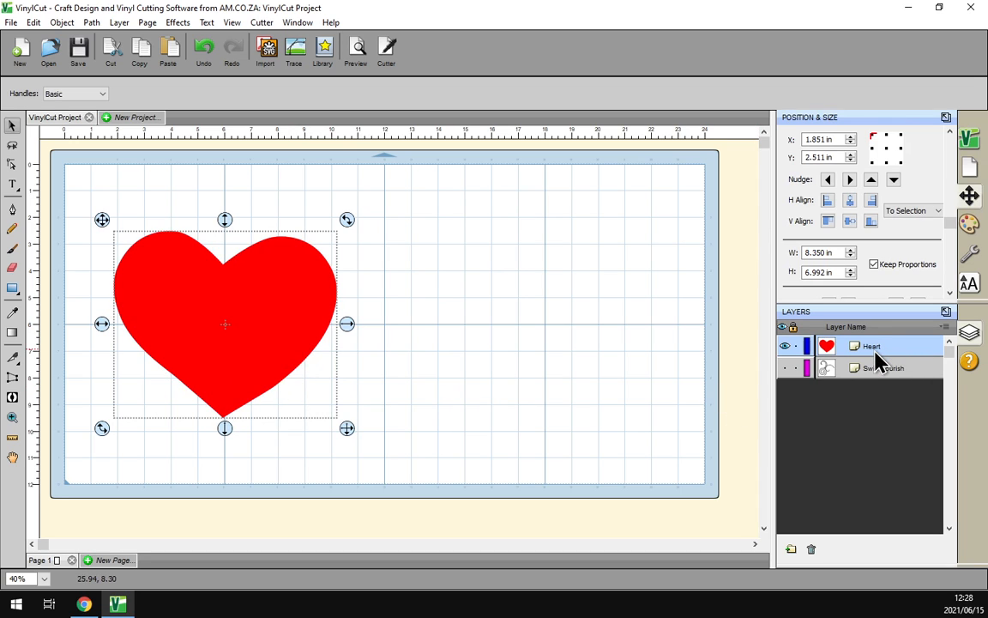
Step: Start the Symmetrical Mirror effect on the selected heart and move its dialog clear of the shape
{"action": "left_click", "coordinate": [178, 23]}
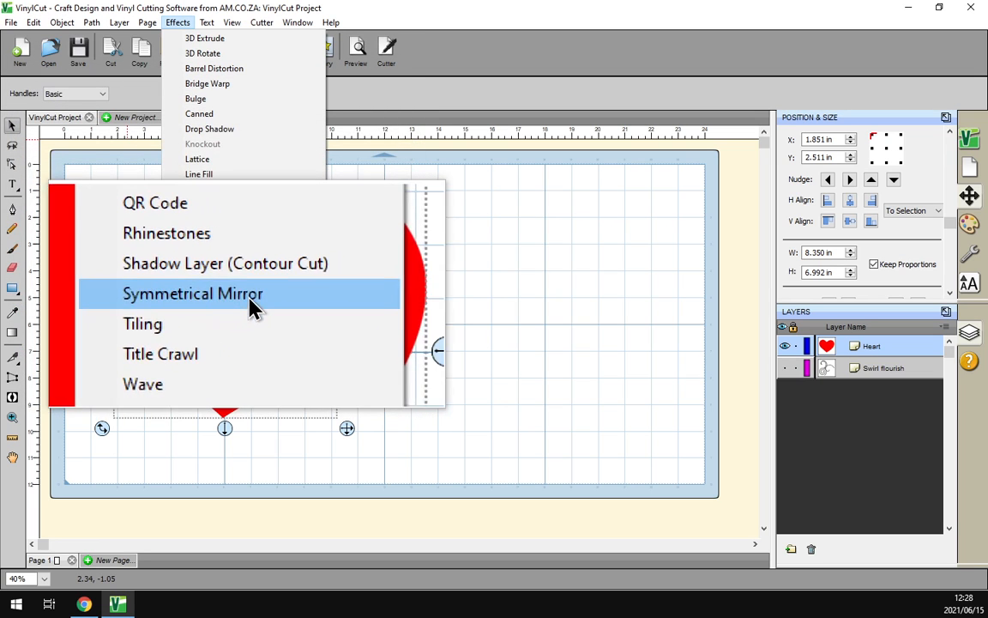
{"action": "left_click", "coordinate": [251, 301]}
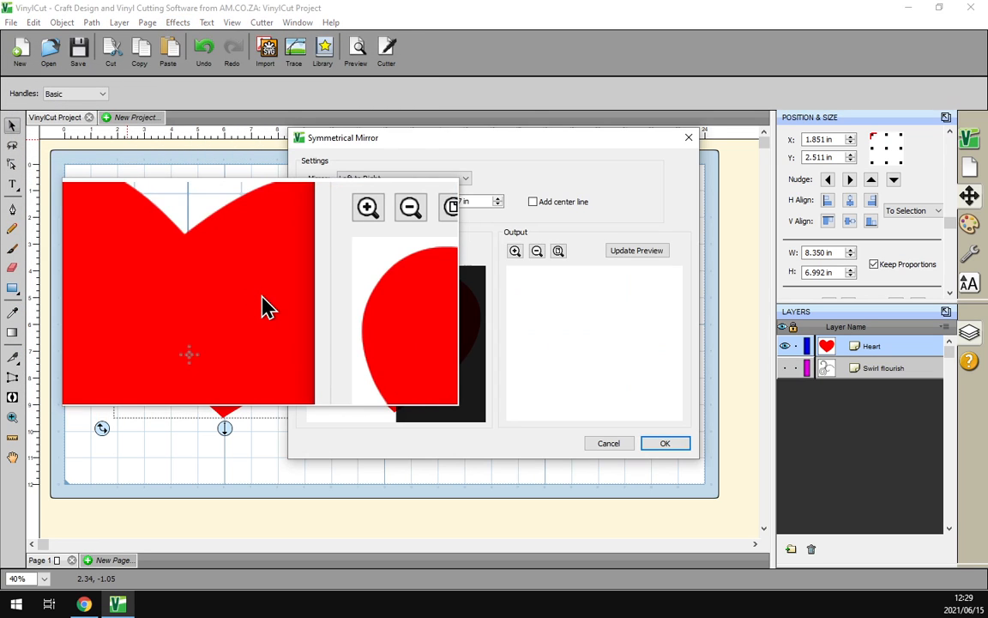
{"action": "left_click_drag", "start_coordinate": [490, 150], "coordinate": [575, 150]}
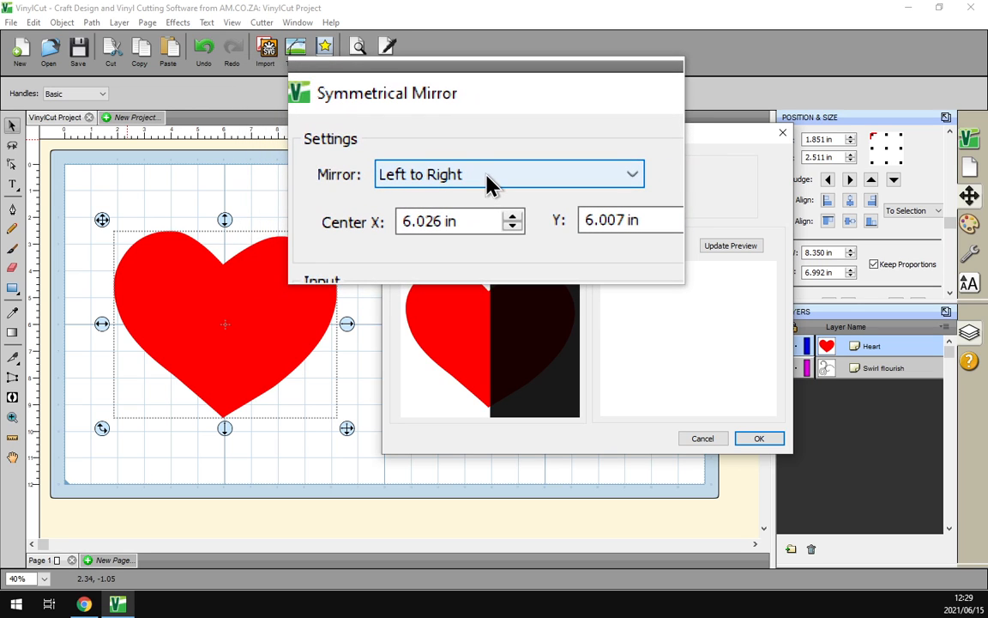
Step: Try the mirror directions Right to Left, Top to Bottom and Bottom to Top, and return to Left to Right
{"action": "left_click", "coordinate": [489, 183]}
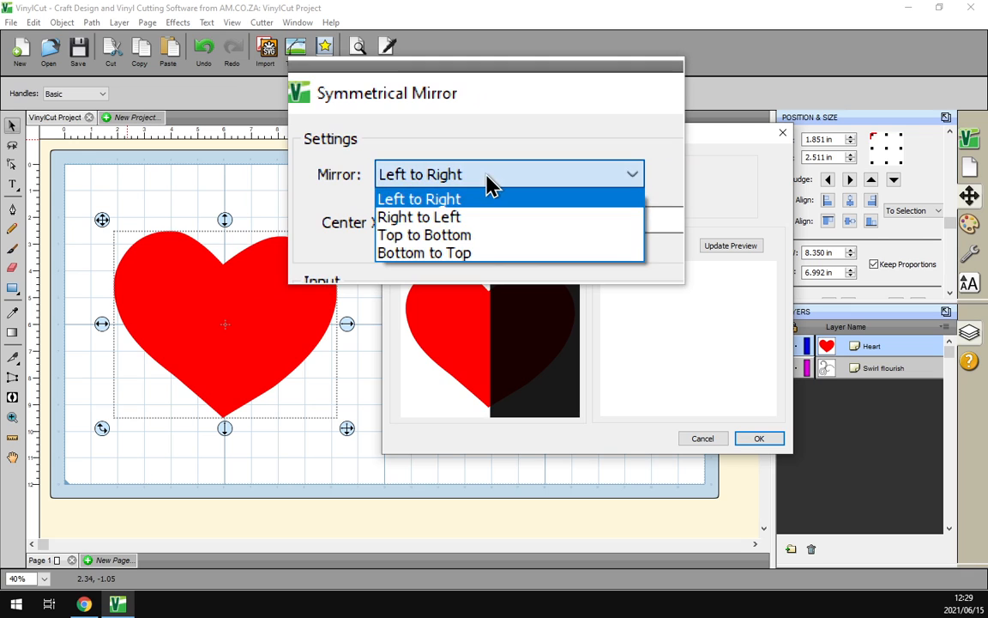
{"action": "left_click", "coordinate": [480, 197]}
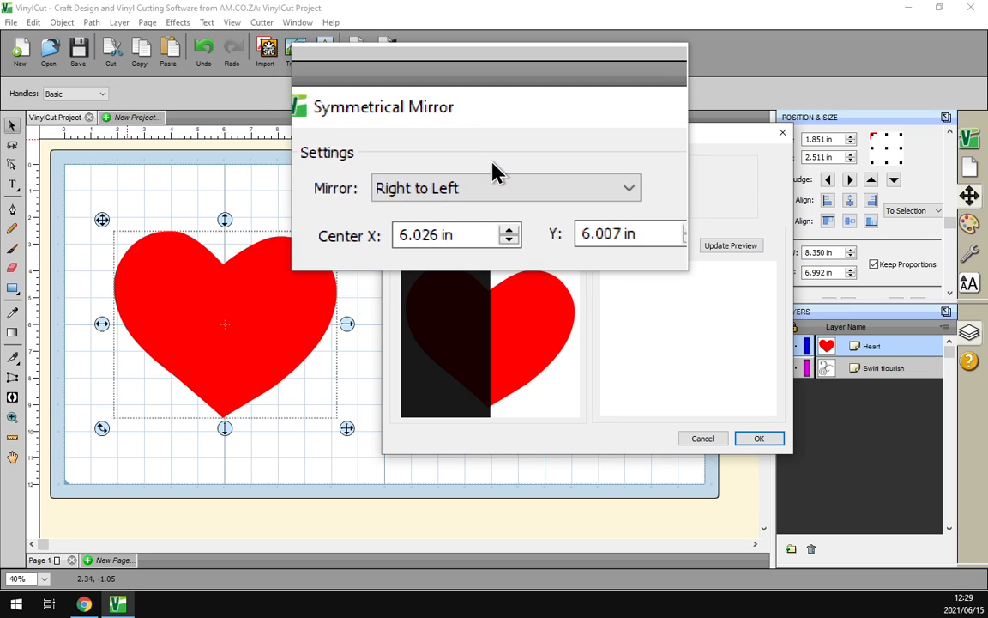
{"action": "left_click", "coordinate": [489, 181]}
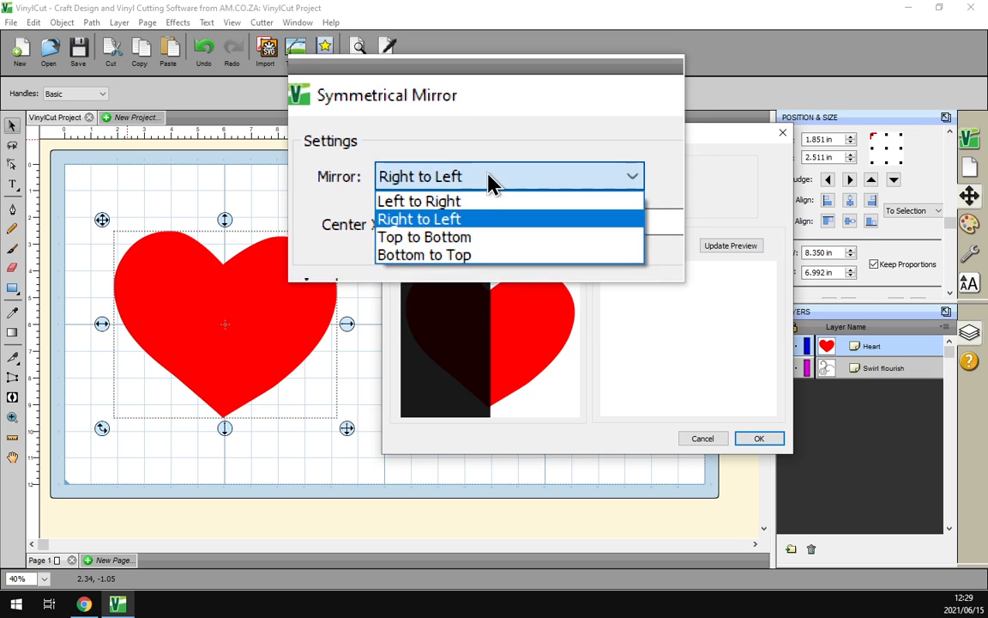
{"action": "left_click", "coordinate": [472, 206]}
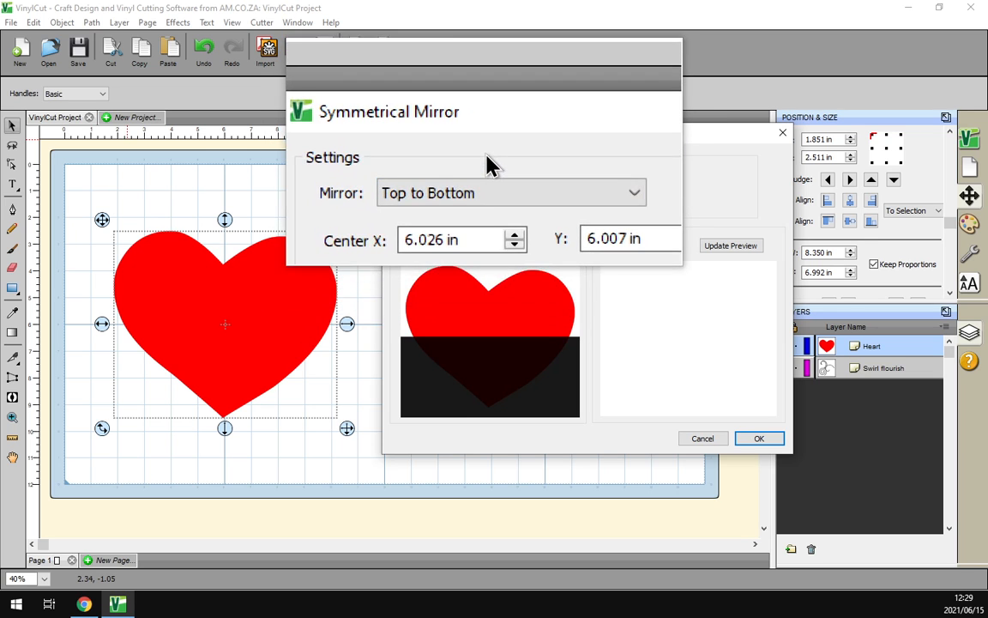
{"action": "left_click", "coordinate": [486, 181]}
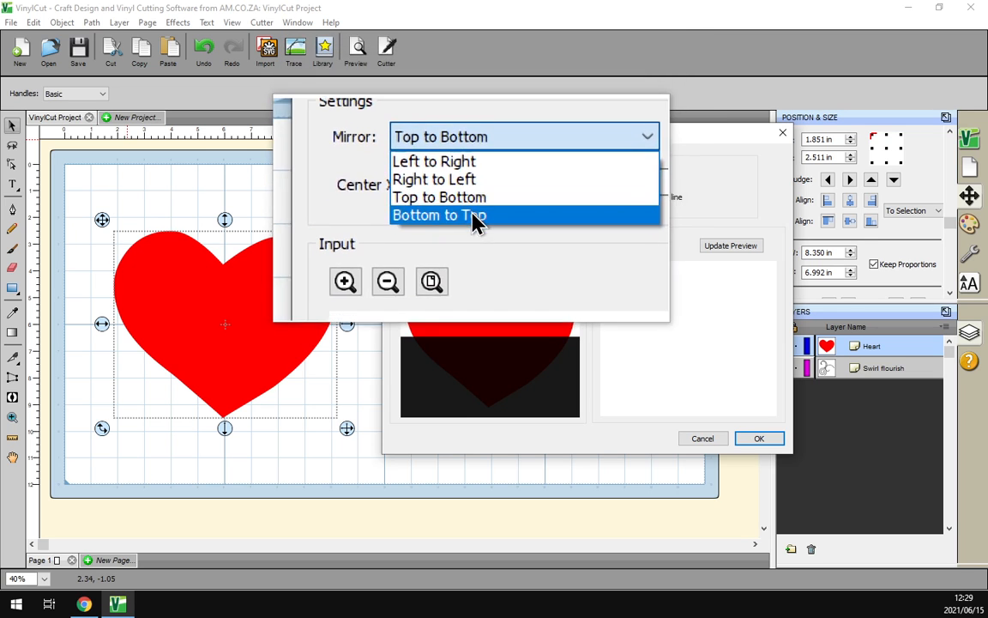
{"action": "left_click", "coordinate": [474, 220]}
{"action": "left_click", "coordinate": [485, 181]}
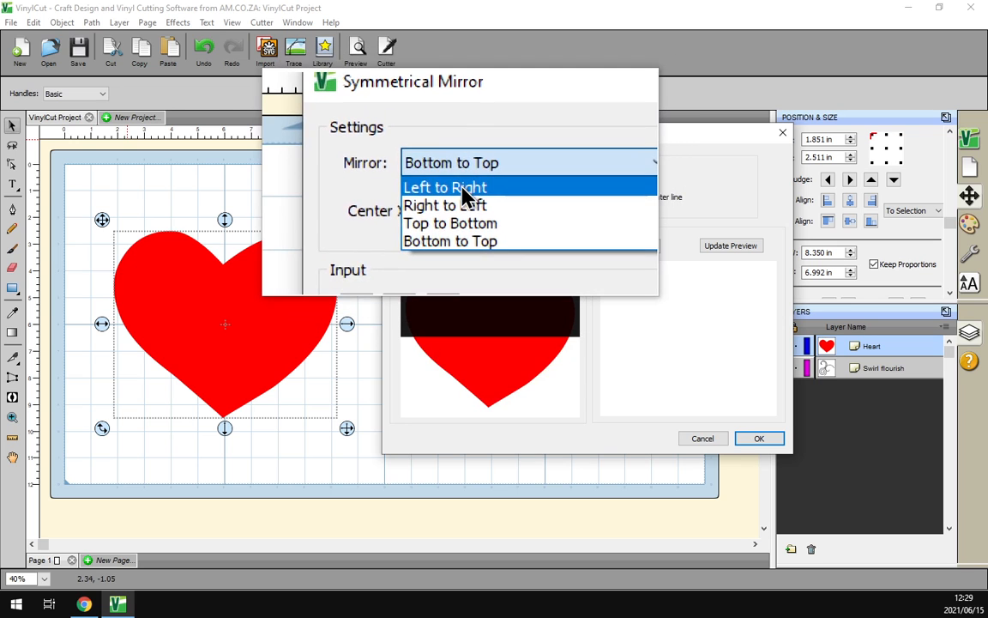
{"action": "left_click", "coordinate": [463, 198]}
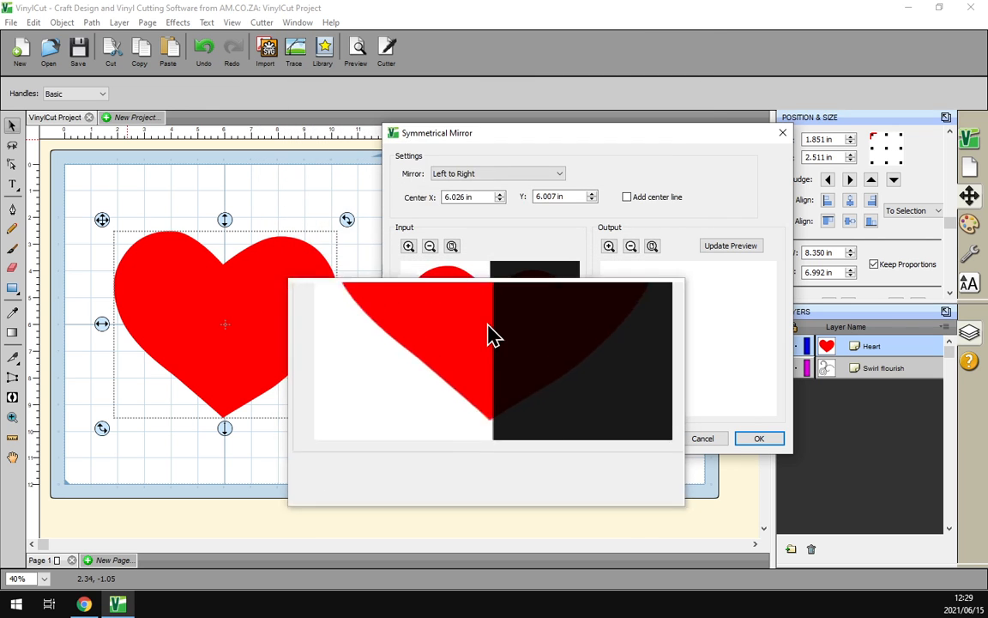
Step: Raise the mirror's Center X to 6.13 in and lower it to 6.07 in
{"action": "left_click", "coordinate": [500, 197]}
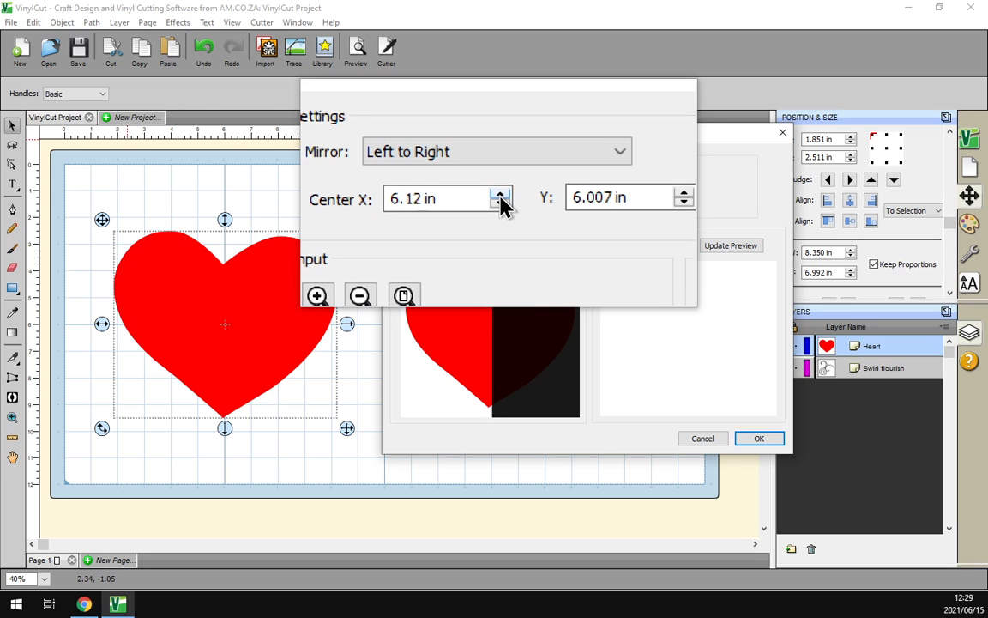
{"action": "left_click", "coordinate": [500, 197]}
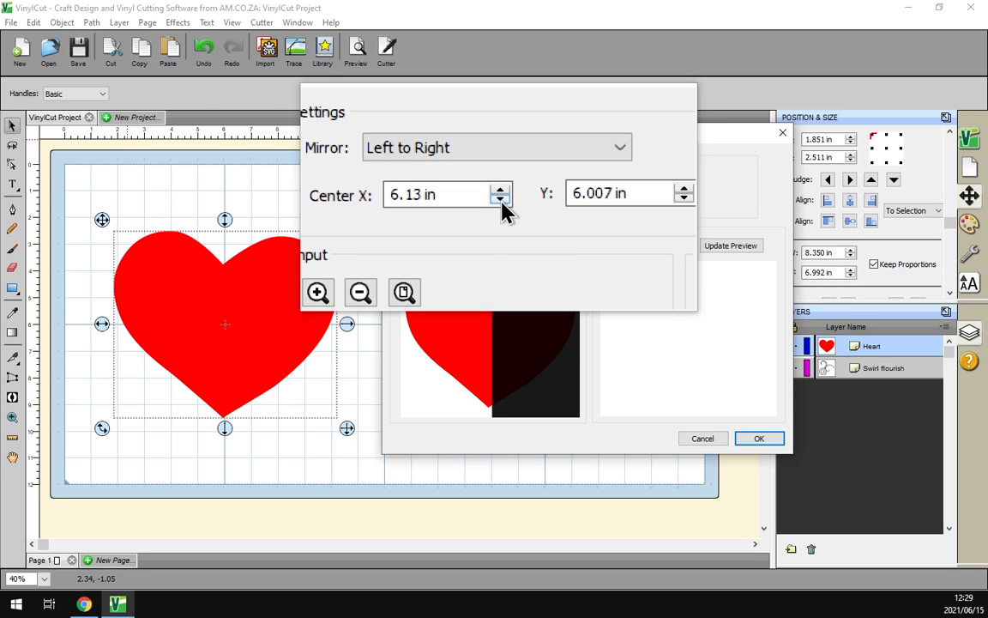
{"action": "left_click", "coordinate": [501, 202]}
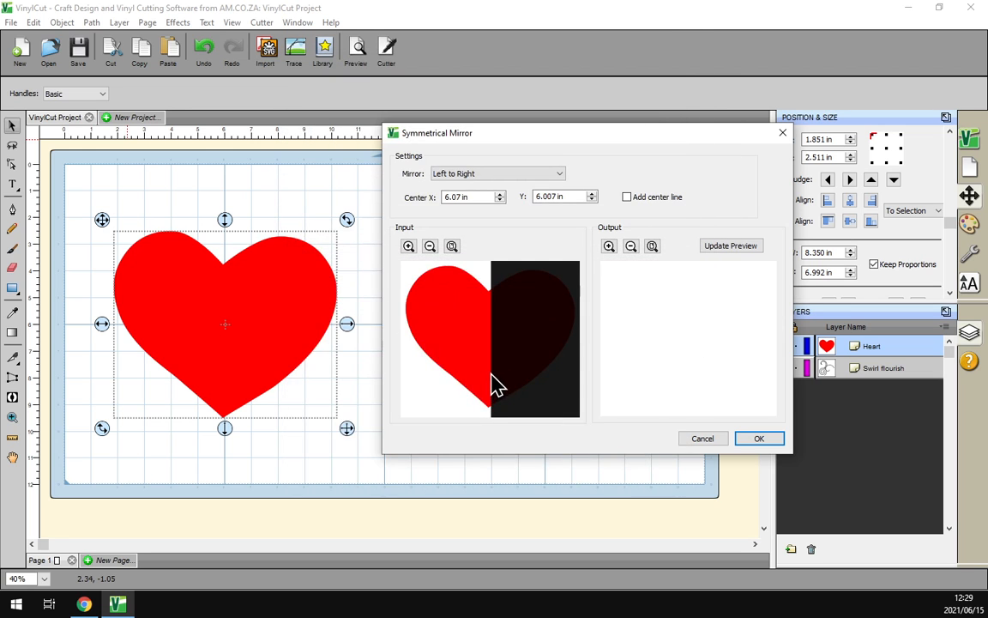
Step: Align the mirror line with the heart's lower tip in the input preview, at Center X 5.952 in
{"action": "mouse_move", "coordinate": [492, 374]}
{"action": "left_mouse_down"}
{"action": "mouse_move", "coordinate": [503, 377]}
{"action": "mouse_move", "coordinate": [489, 375]}
{"action": "left_mouse_up"}
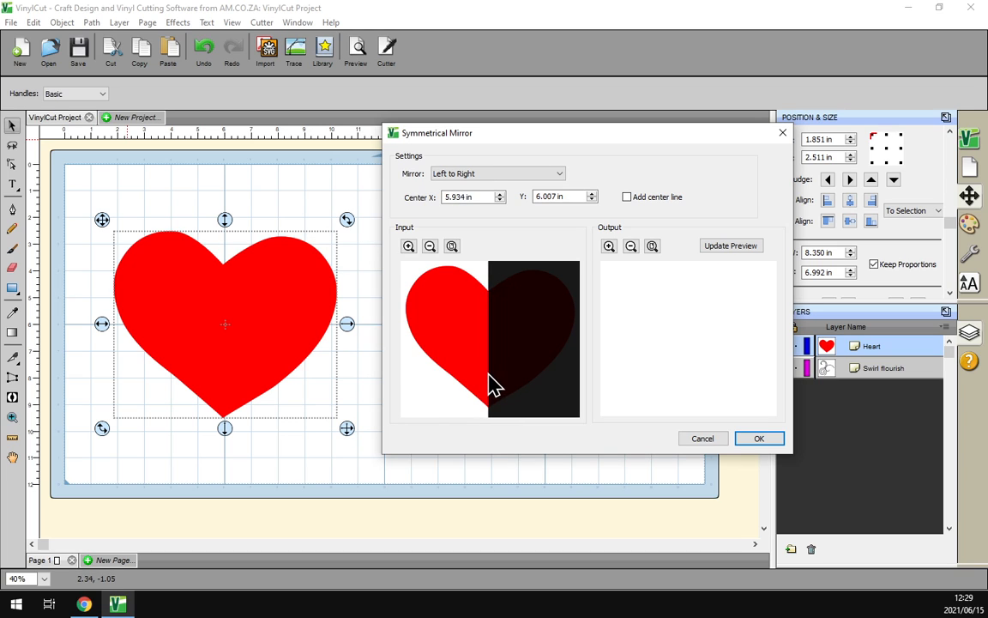
{"action": "left_click", "coordinate": [409, 247]}
{"action": "mouse_move", "coordinate": [506, 377]}
{"action": "left_mouse_down"}
{"action": "mouse_move", "coordinate": [464, 335]}
{"action": "mouse_move", "coordinate": [525, 373]}
{"action": "mouse_move", "coordinate": [506, 369]}
{"action": "left_mouse_up"}
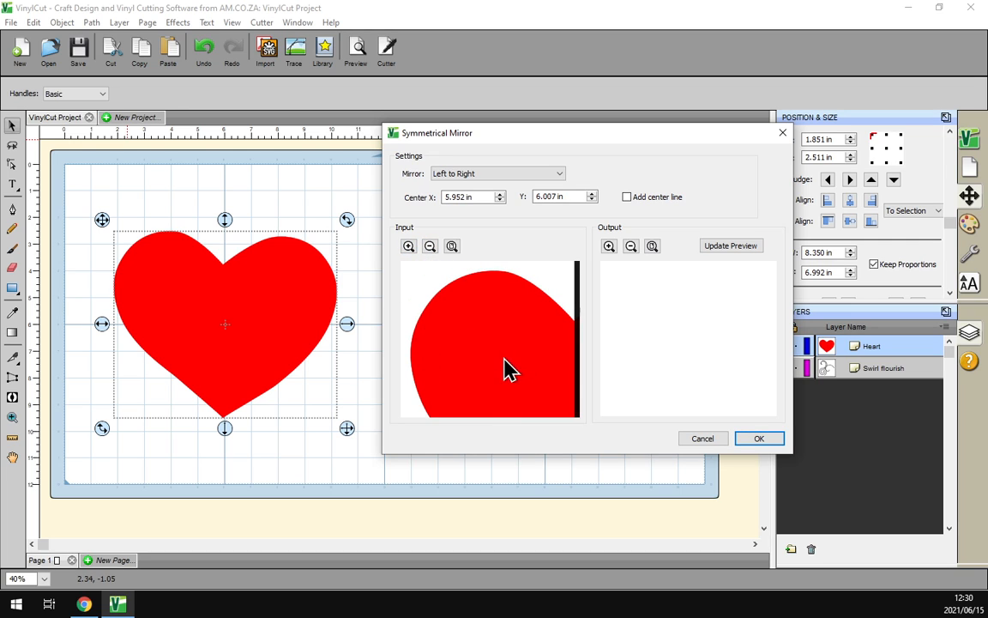
{"action": "left_click", "coordinate": [429, 247]}
{"action": "left_click", "coordinate": [430, 247]}
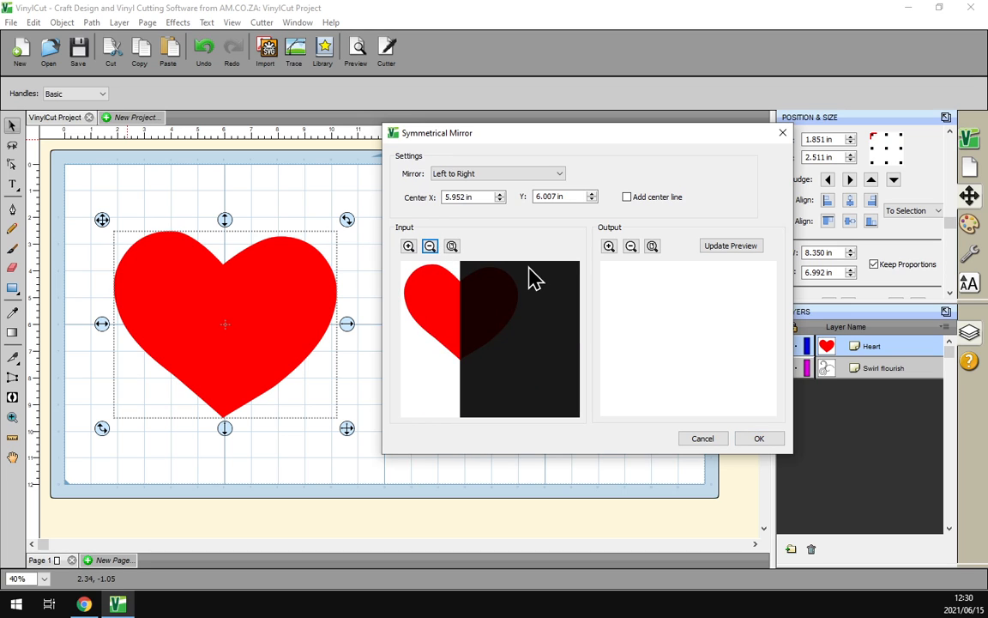
Step: Update the mirrored output preview and apply the left-to-right mirror to the heart with a center line added
{"action": "left_click", "coordinate": [720, 250]}
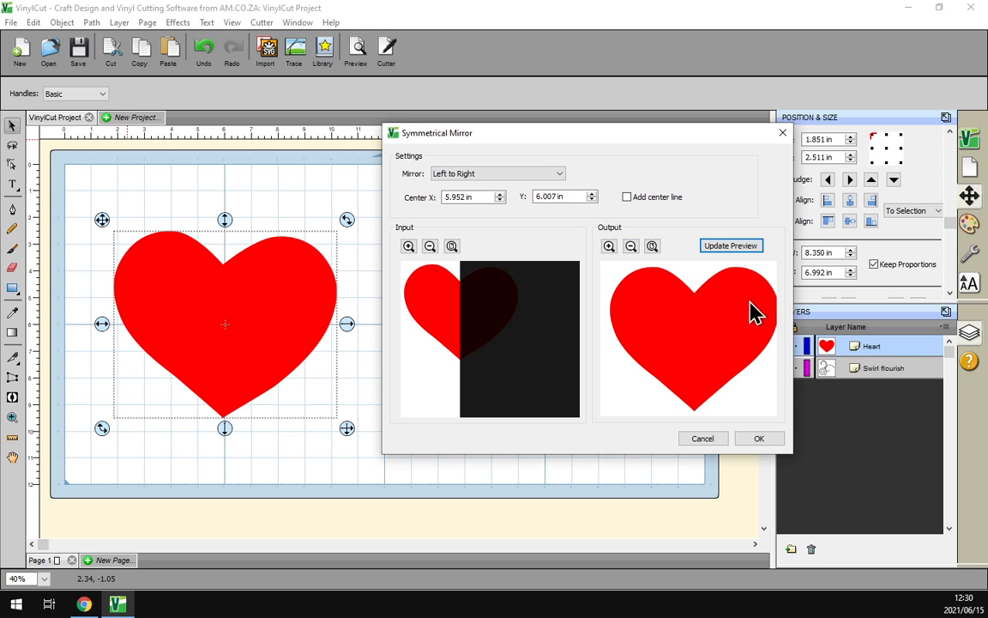
{"action": "left_click", "coordinate": [632, 246]}
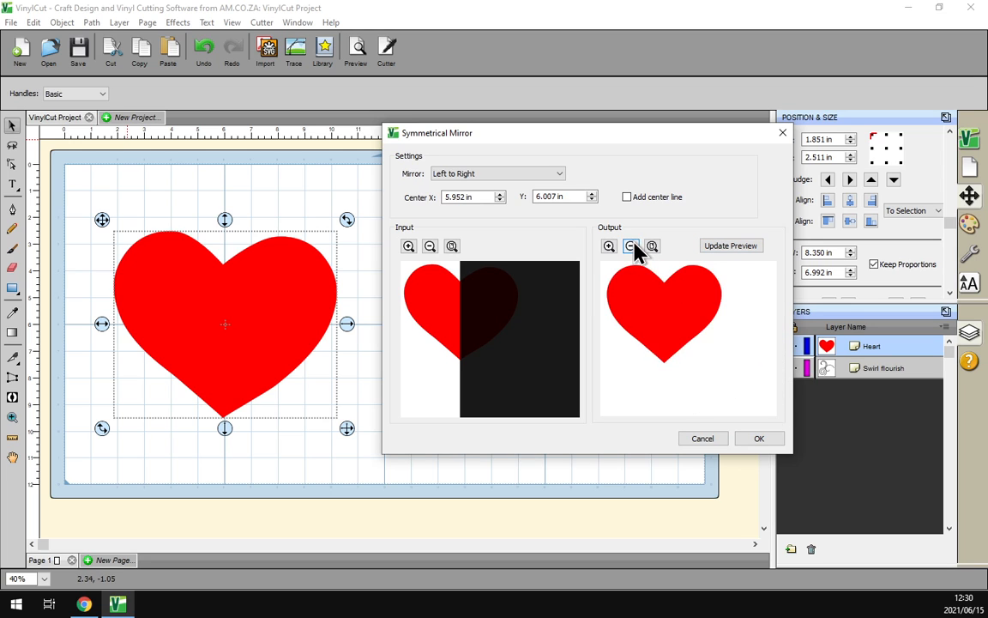
{"action": "left_click", "coordinate": [652, 246]}
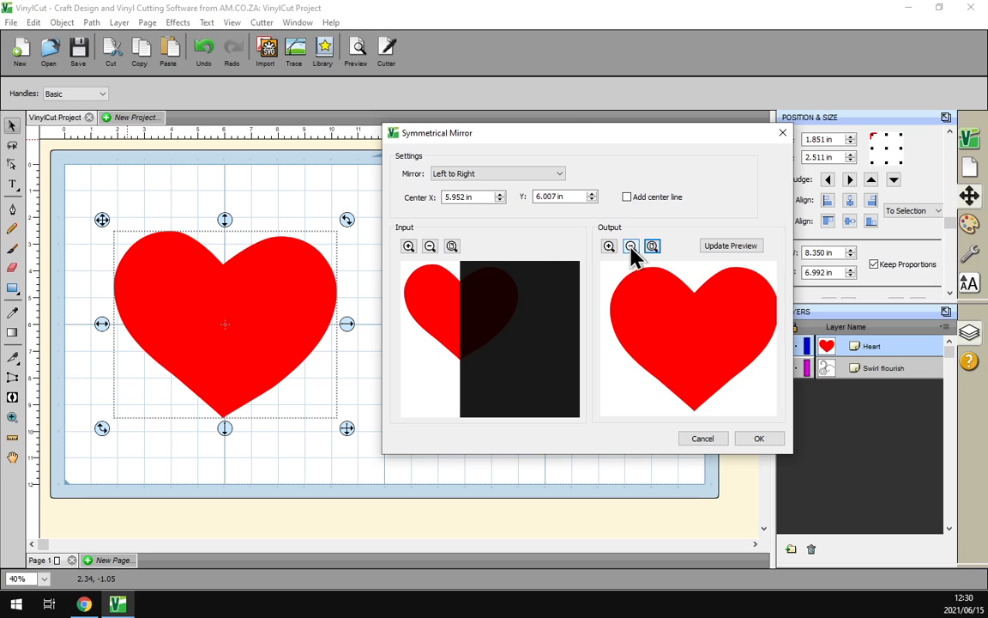
{"action": "left_click_drag", "start_coordinate": [589, 144], "coordinate": [575, 134]}
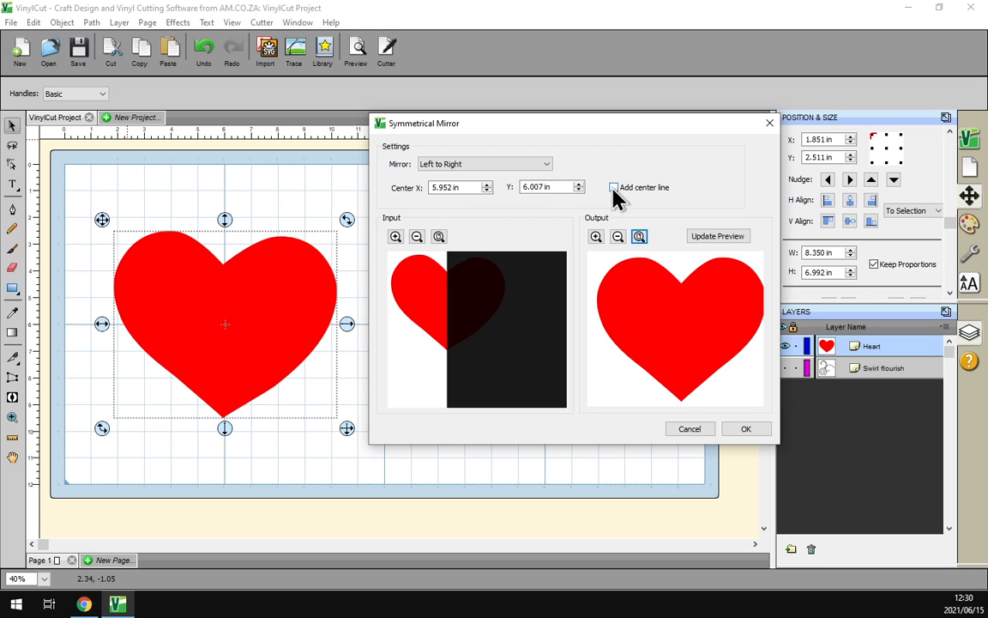
{"action": "left_click", "coordinate": [746, 429]}
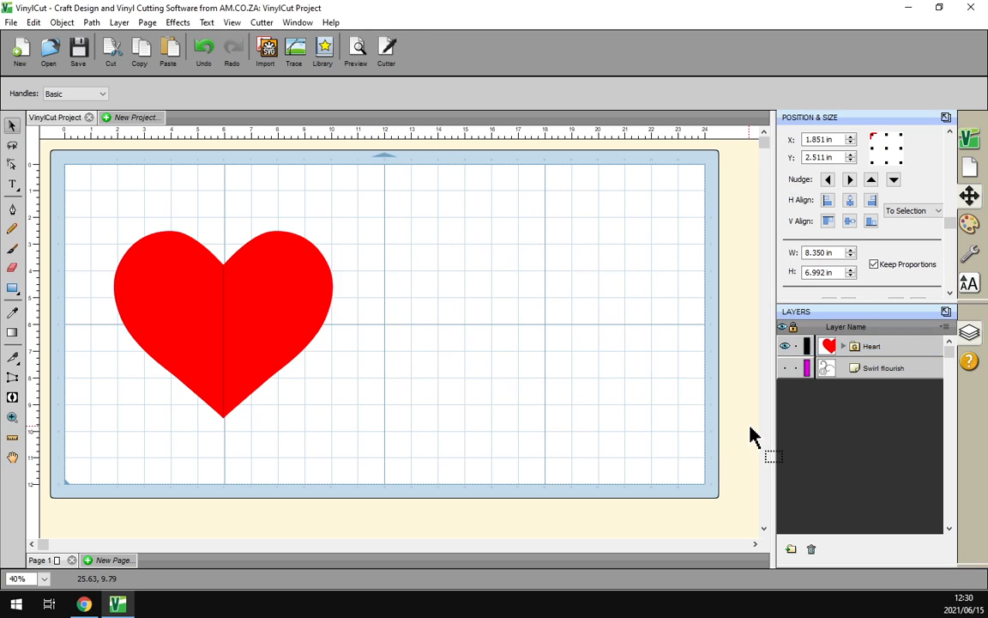
Step: Expand the mirrored Heart layer group and preview its cut lines, including the center line
{"action": "left_click", "coordinate": [842, 347]}
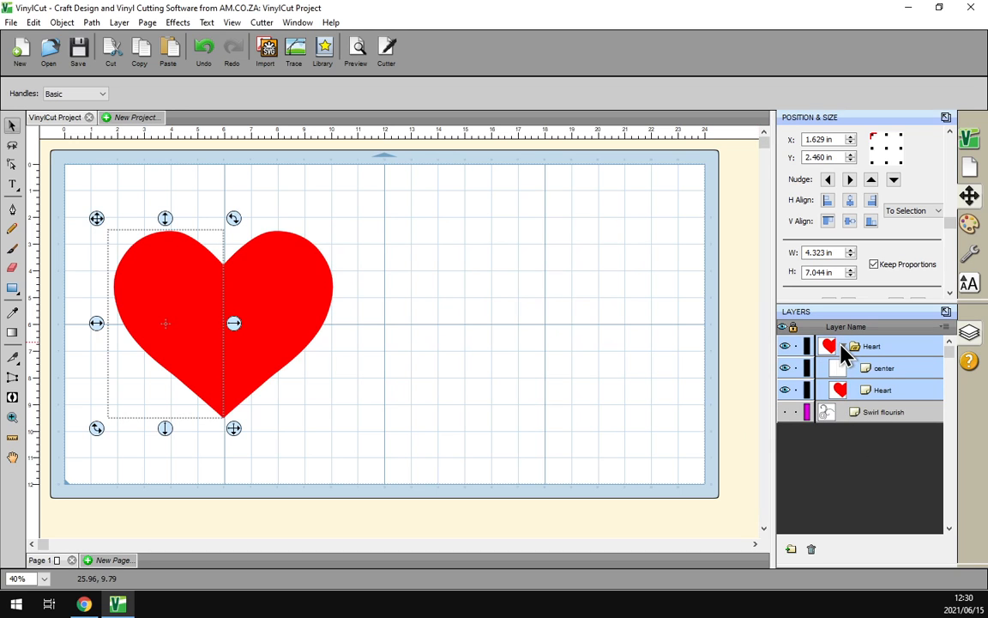
{"action": "left_click", "coordinate": [842, 347]}
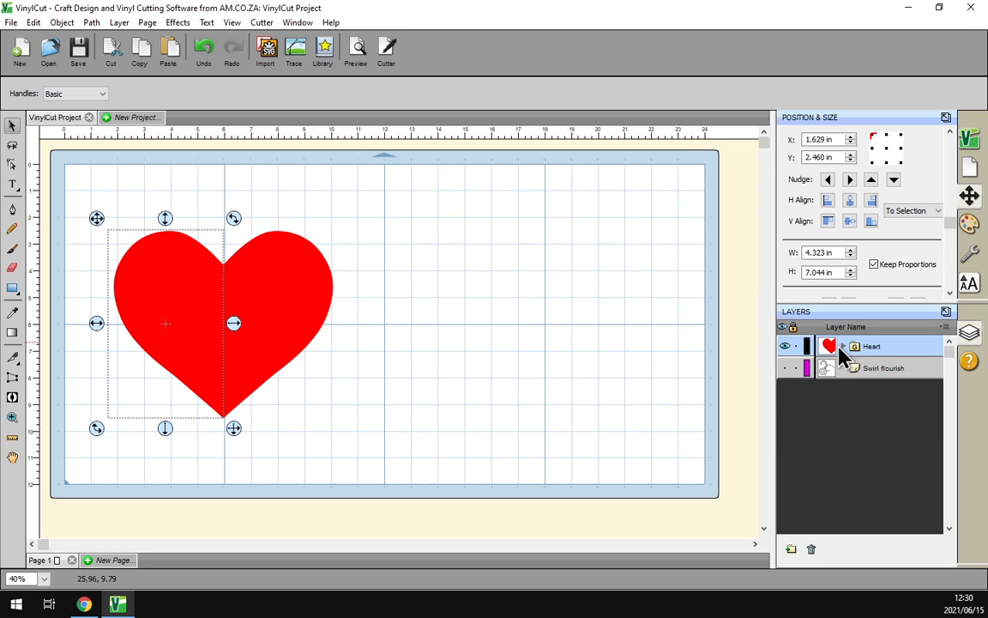
{"action": "left_click", "coordinate": [843, 347]}
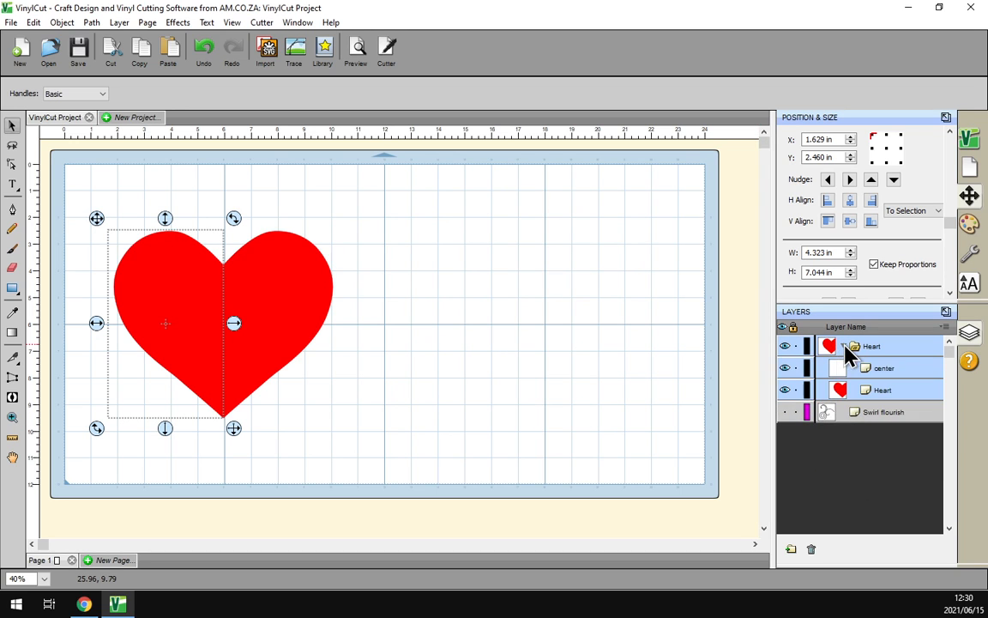
{"action": "left_click", "coordinate": [283, 310]}
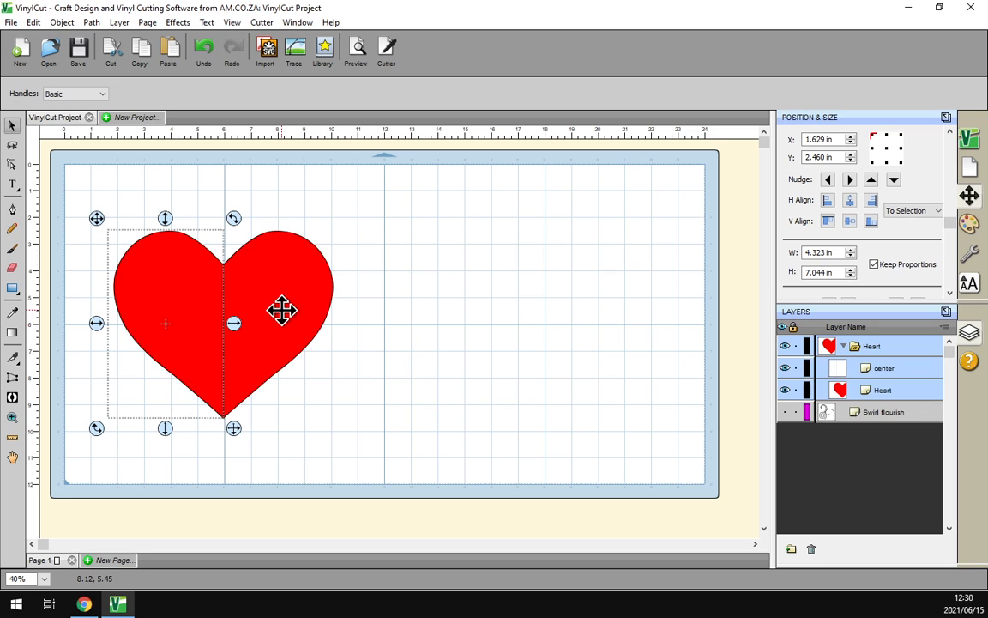
{"action": "left_click", "coordinate": [354, 44]}
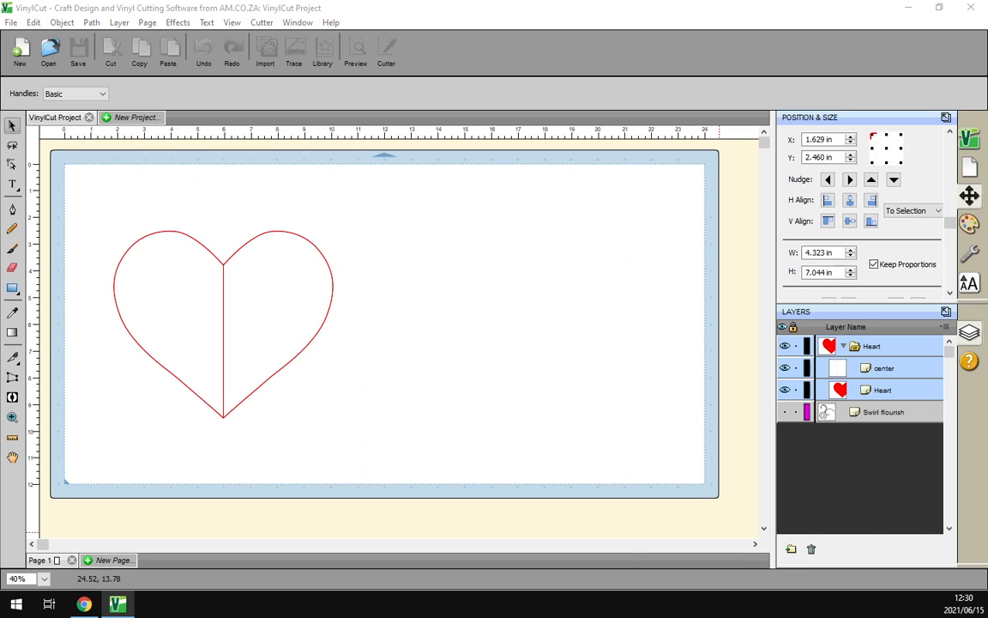
{"action": "left_click", "coordinate": [609, 405]}
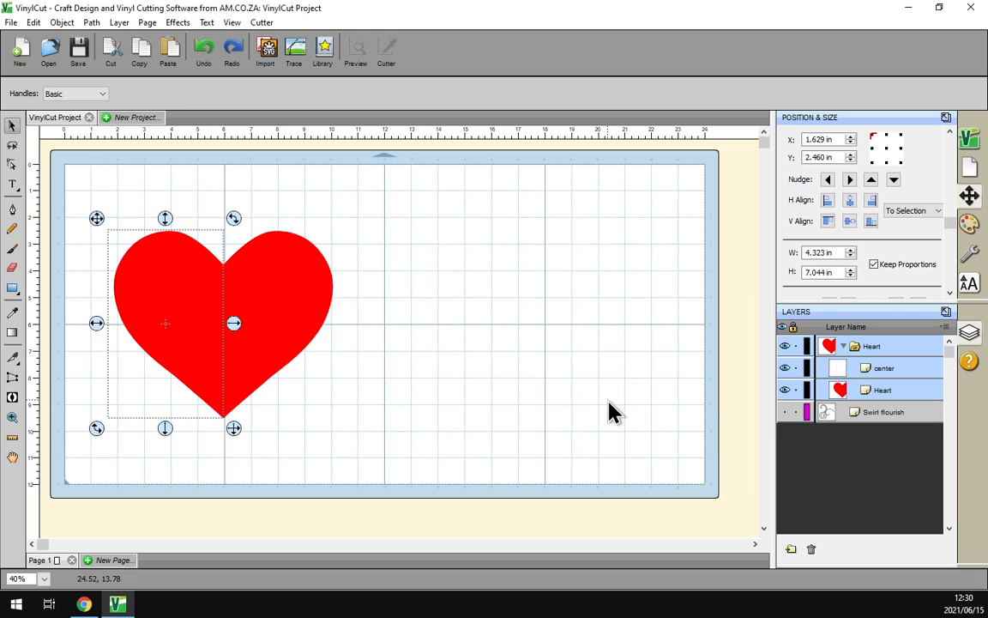
Step: Hide the center line's layer in the Heart group and preview the remaining cut lines
{"action": "left_click", "coordinate": [785, 368]}
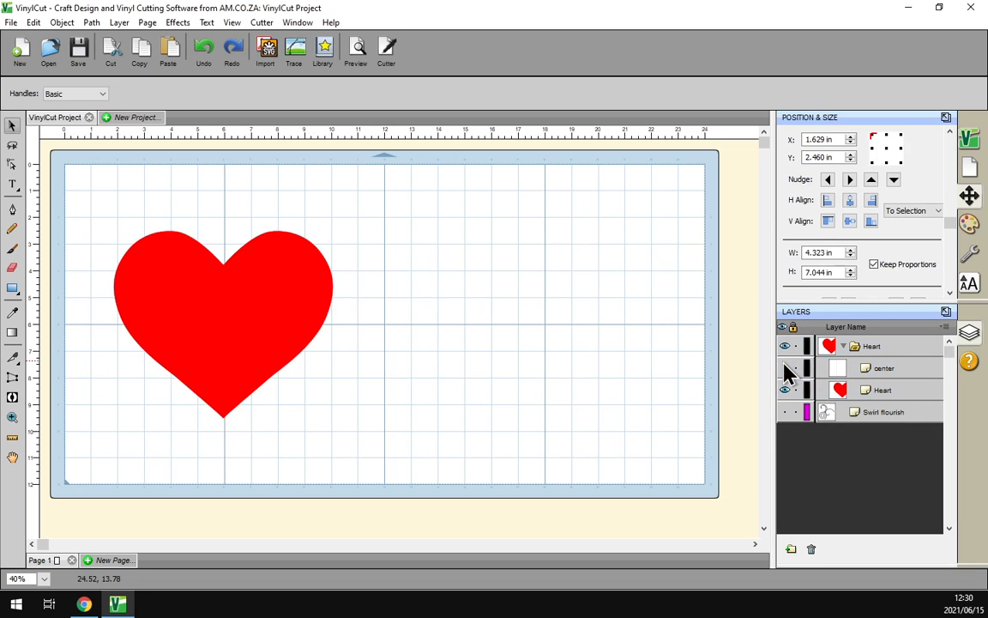
{"action": "left_click", "coordinate": [355, 49]}
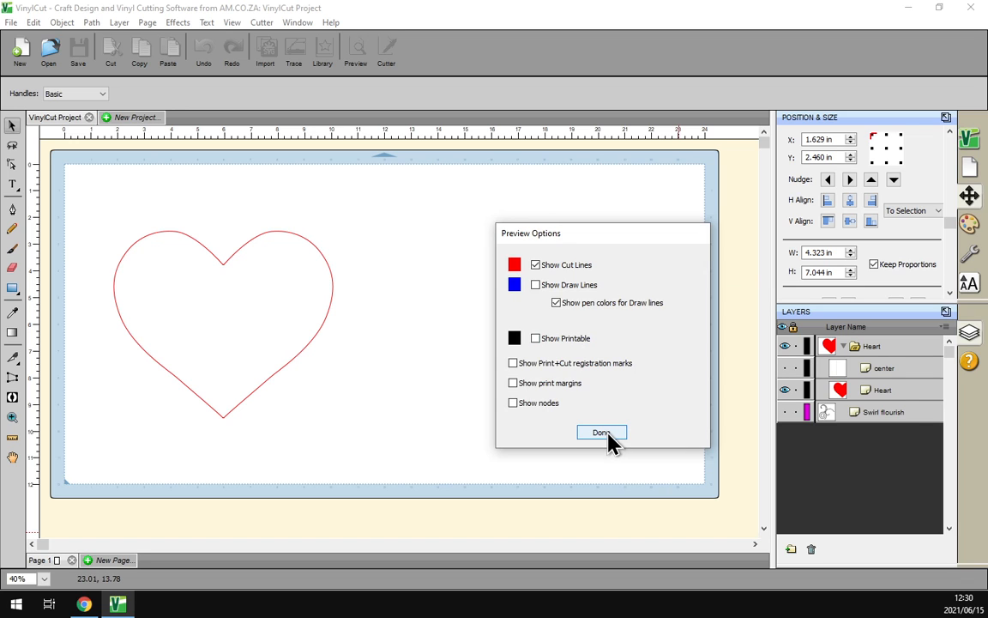
Step: Leave the cut-line preview and make the center layer in the Heart group visible again
{"action": "left_click", "coordinate": [603, 432]}
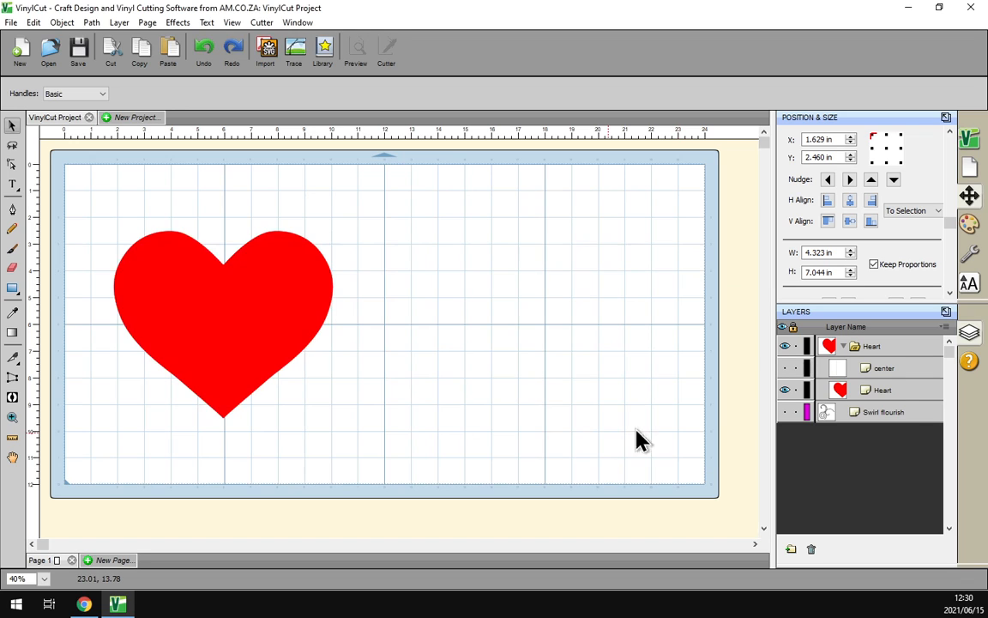
{"action": "left_click", "coordinate": [784, 368]}
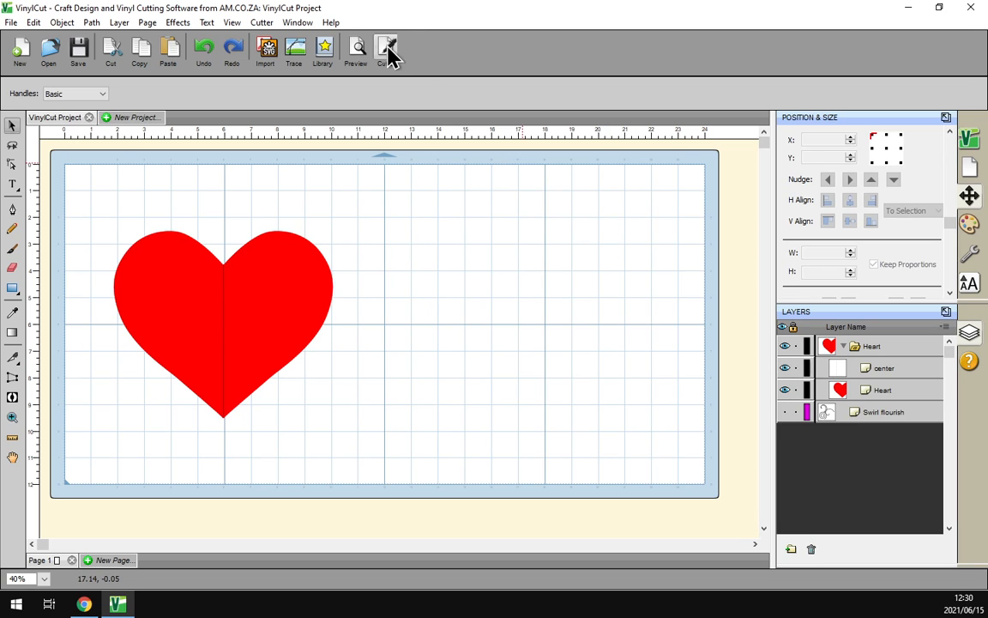
{"action": "left_click", "coordinate": [358, 55]}
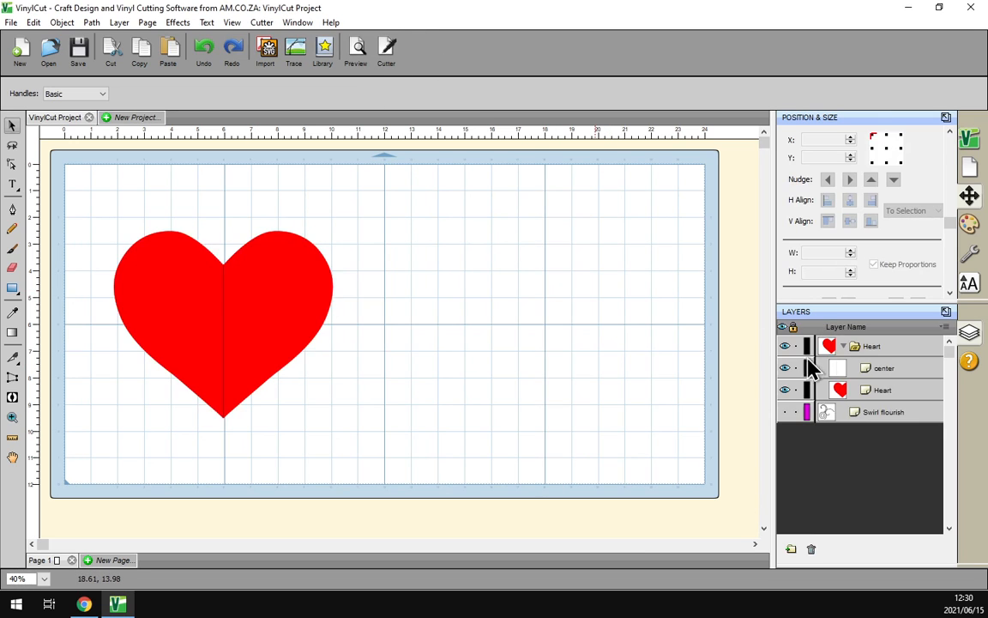
Step: Collapse the Heart layer group, hide it, and show the Swirl flourish layer instead
{"action": "left_click", "coordinate": [843, 344]}
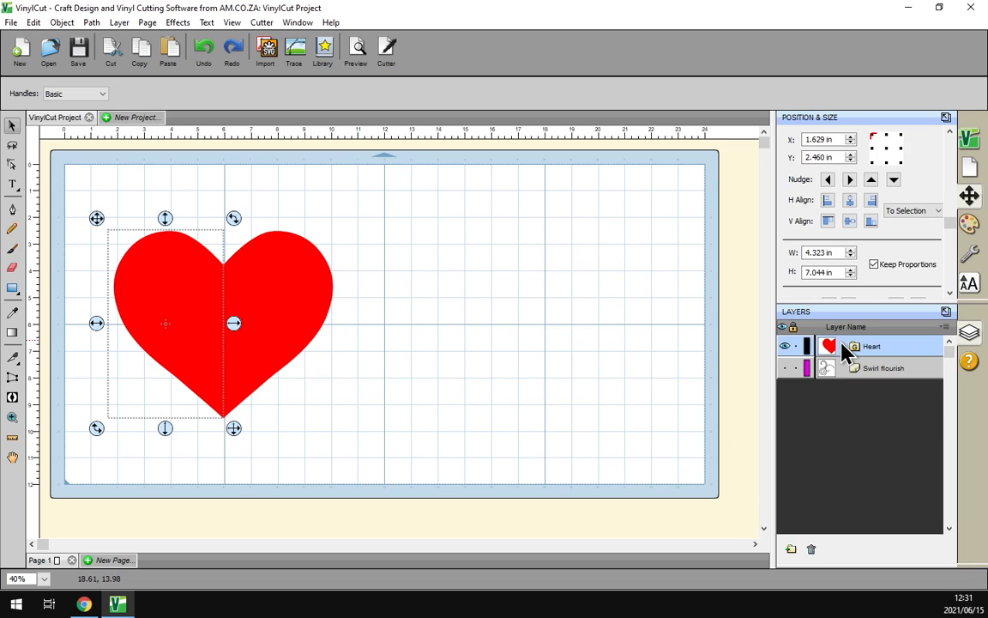
{"action": "left_click", "coordinate": [784, 368]}
{"action": "left_click", "coordinate": [783, 346]}
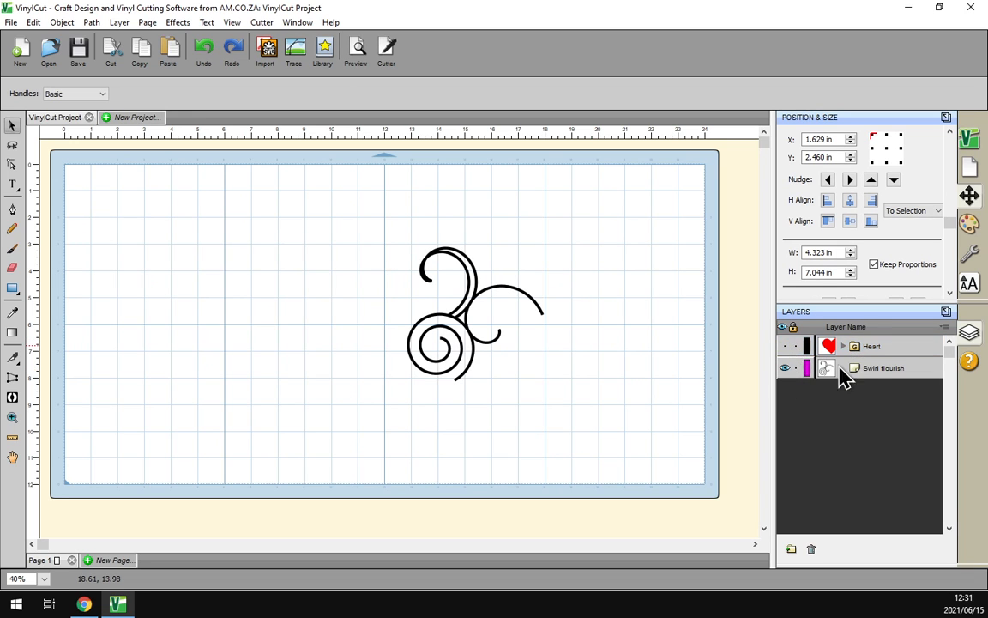
Step: Start the Symmetrical Mirror effect on the swirl flourish and preview a left-to-right mirror about its default center
{"action": "left_click", "coordinate": [866, 369]}
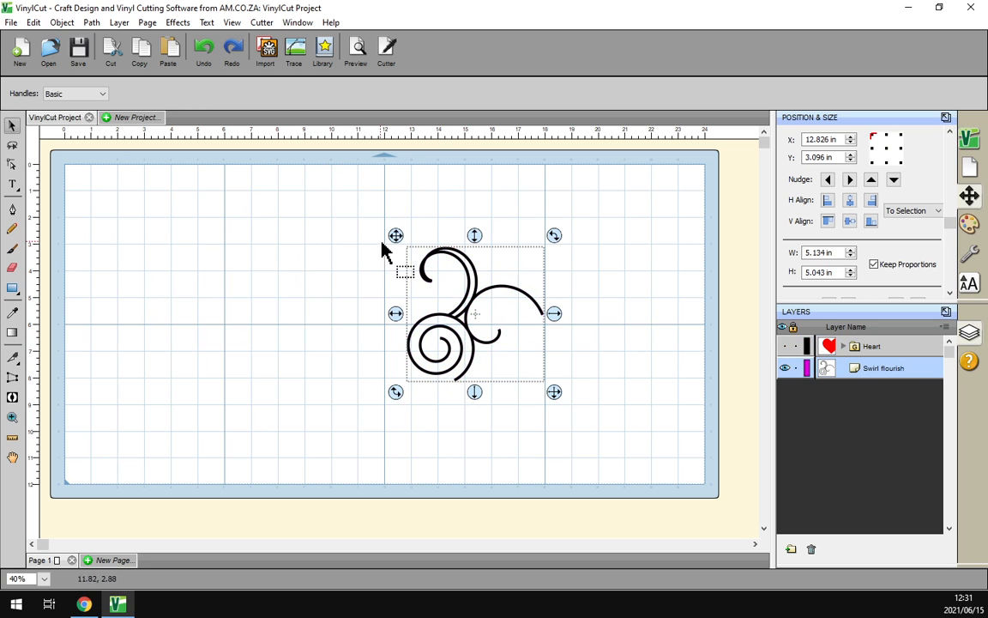
{"action": "left_click", "coordinate": [179, 24]}
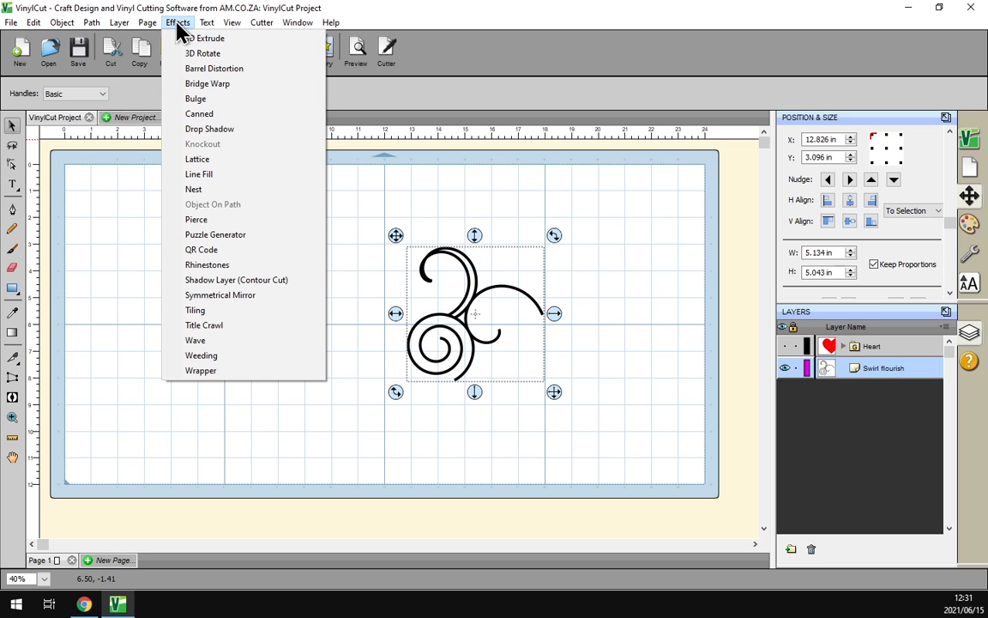
{"action": "left_click", "coordinate": [258, 295]}
{"action": "left_click_drag", "start_coordinate": [508, 157], "coordinate": [293, 125]}
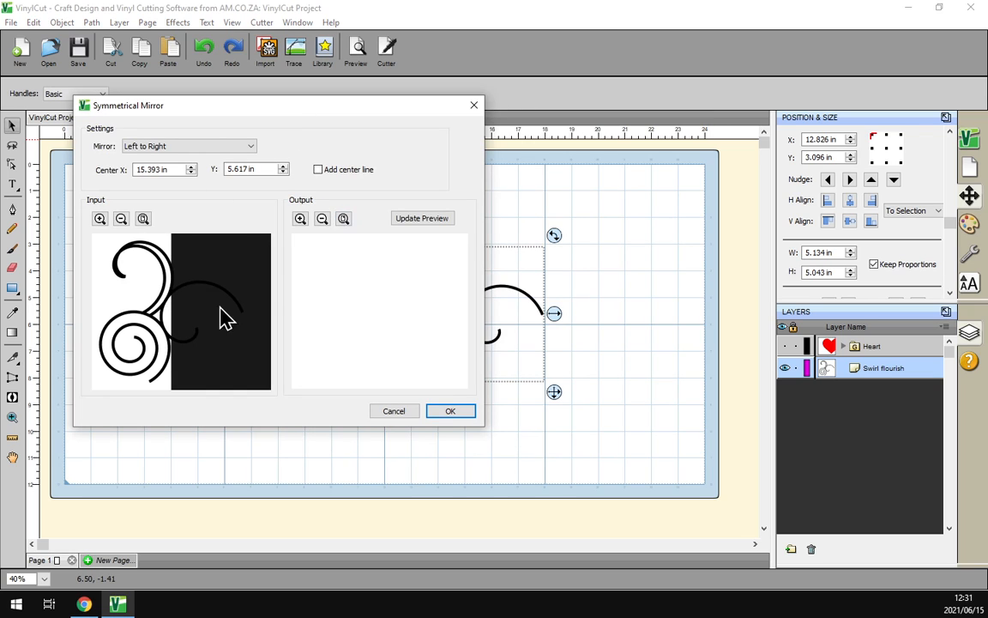
{"action": "left_click", "coordinate": [404, 222]}
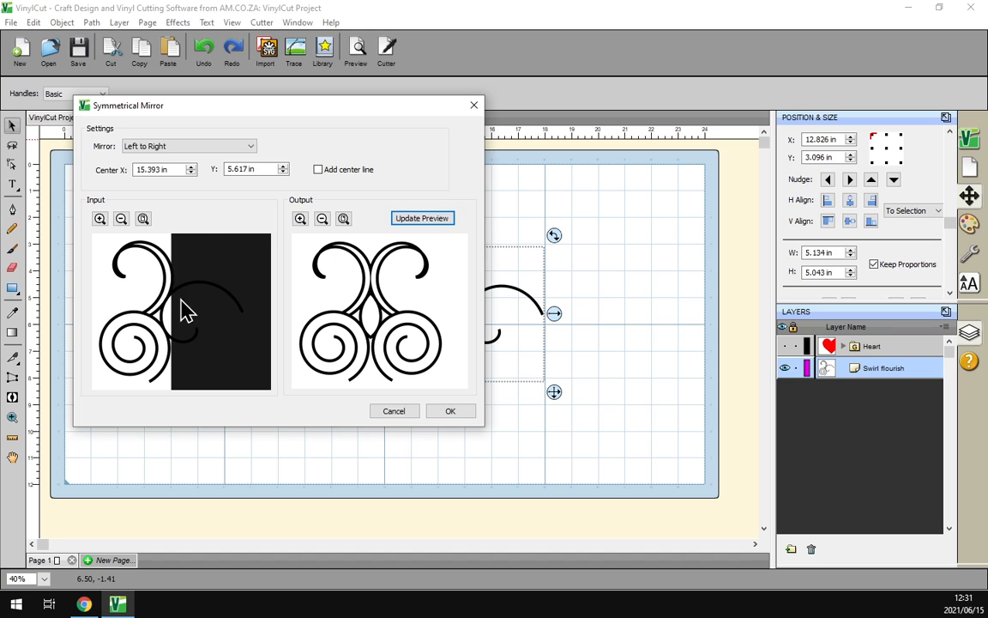
Step: Shift the left-to-right mirror line to Center X 16.390 in, update the output preview, and apply the mirror to the flourish
{"action": "left_click_drag", "start_coordinate": [183, 310], "coordinate": [210, 310]}
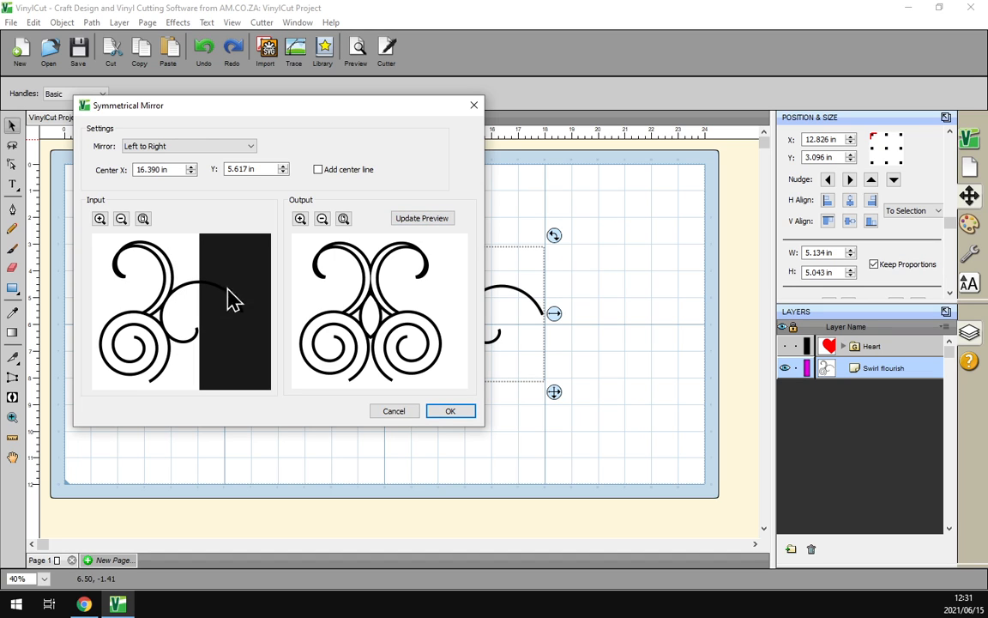
{"action": "left_click", "coordinate": [409, 220]}
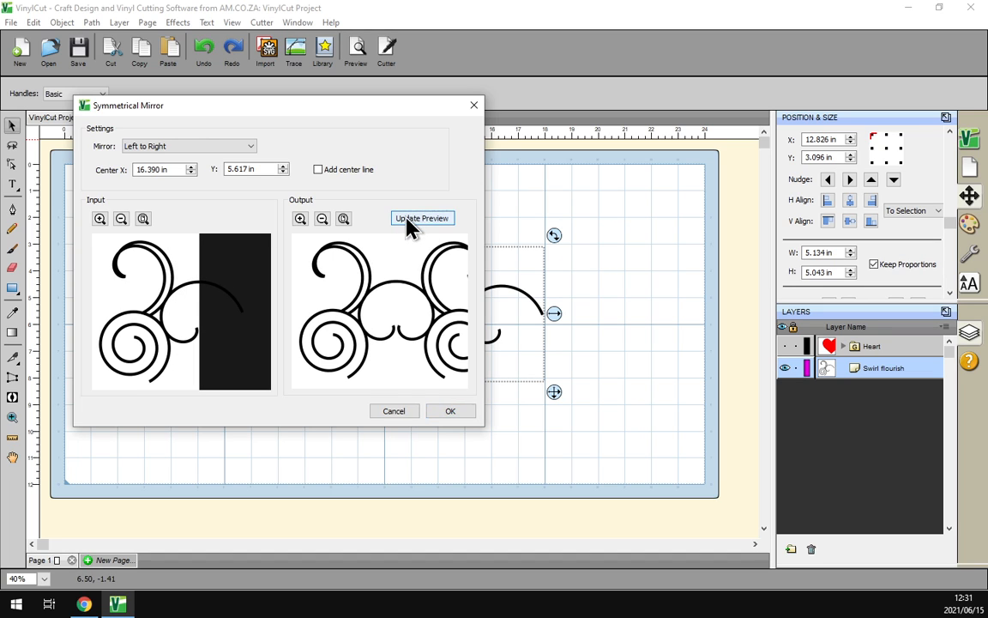
{"action": "left_click", "coordinate": [451, 411]}
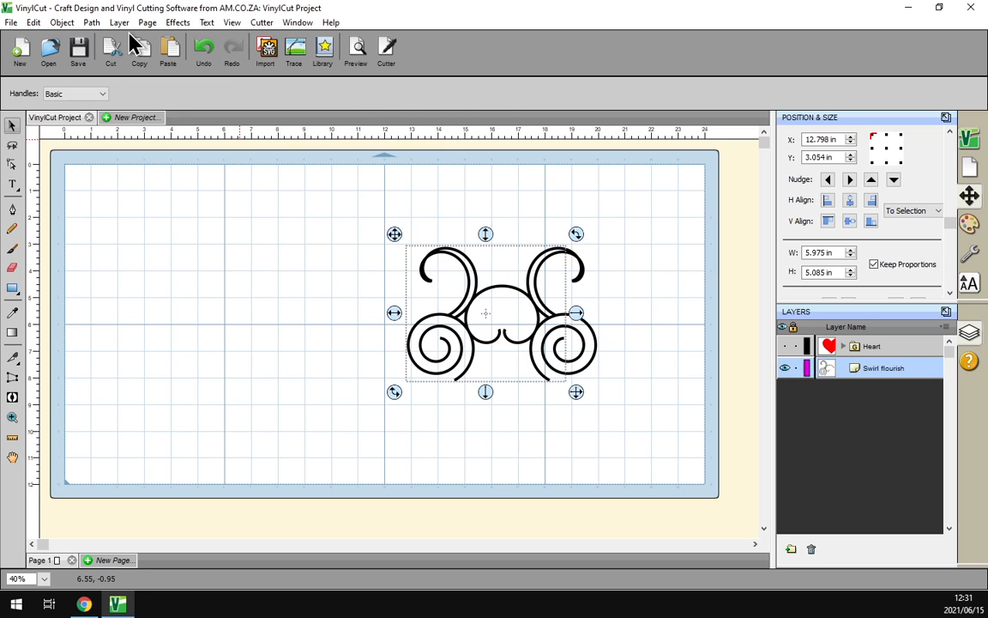
Step: Start a top-to-bottom Symmetrical Mirror on the mirrored flourish and preview it with the mirror line at Y 7.929 in
{"action": "left_click", "coordinate": [177, 22]}
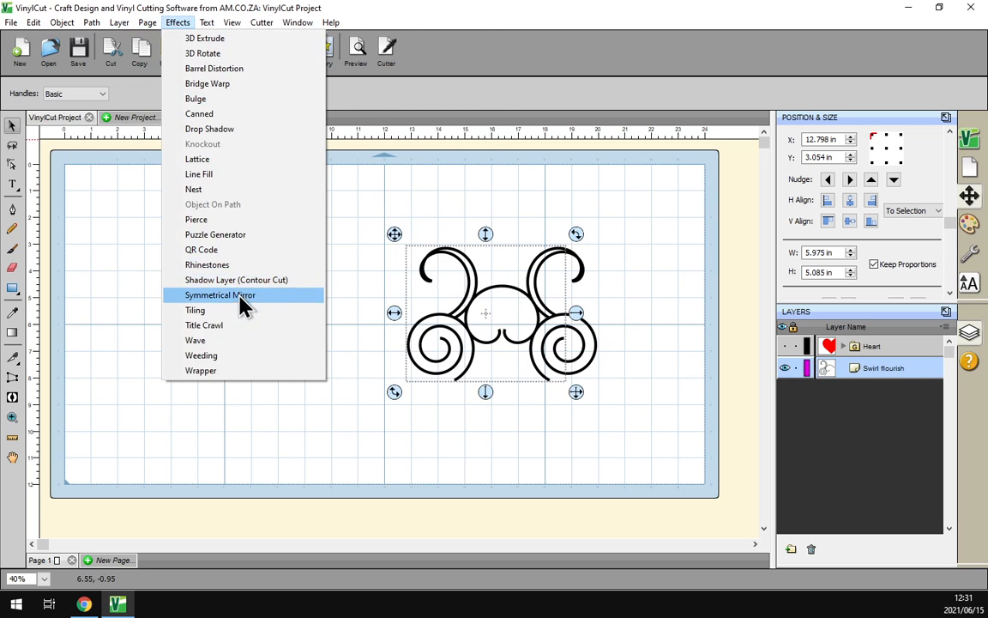
{"action": "left_click", "coordinate": [272, 300]}
{"action": "left_click_drag", "start_coordinate": [378, 137], "coordinate": [177, 120]}
{"action": "left_click", "coordinate": [185, 163]}
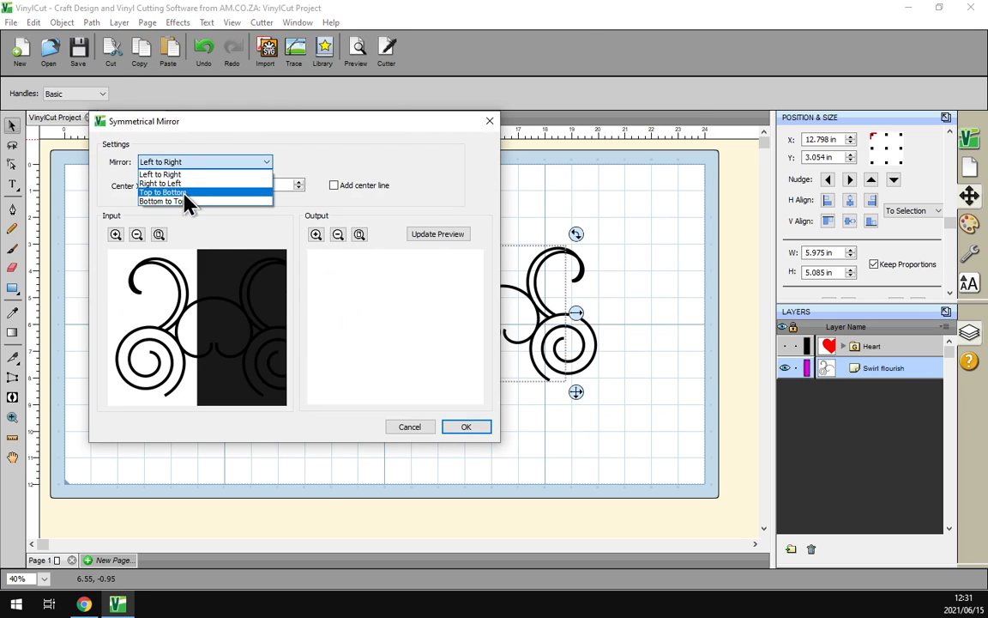
{"action": "left_click", "coordinate": [175, 192]}
{"action": "left_click_drag", "start_coordinate": [245, 340], "coordinate": [249, 403]}
{"action": "left_click", "coordinate": [419, 237]}
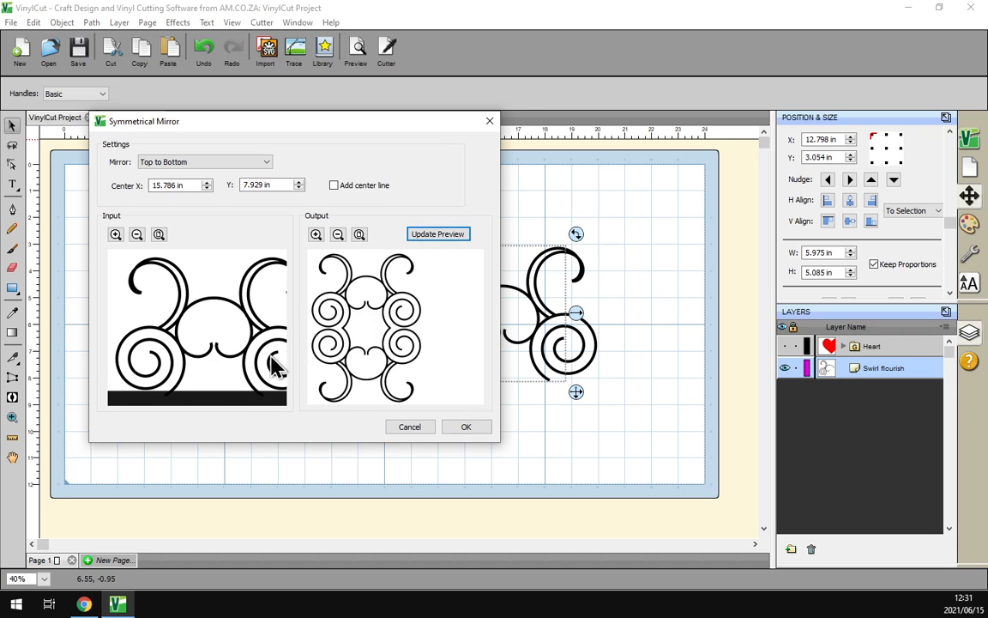
Step: Raise the top-to-bottom mirror line to Y 6.837 in, updating the output preview, and apply the mirror
{"action": "left_click_drag", "start_coordinate": [214, 401], "coordinate": [214, 381]}
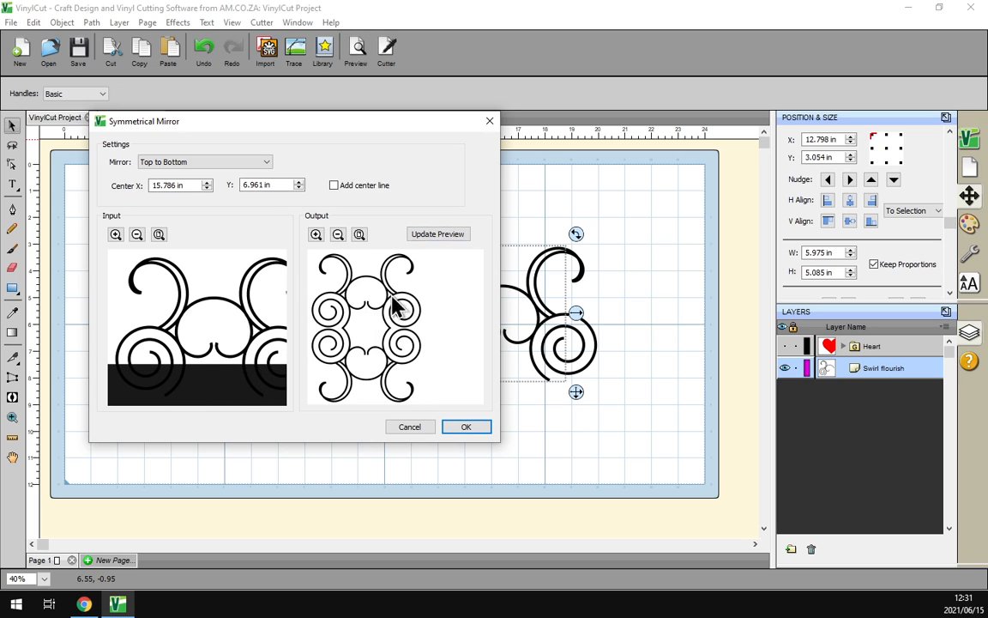
{"action": "left_click", "coordinate": [435, 235]}
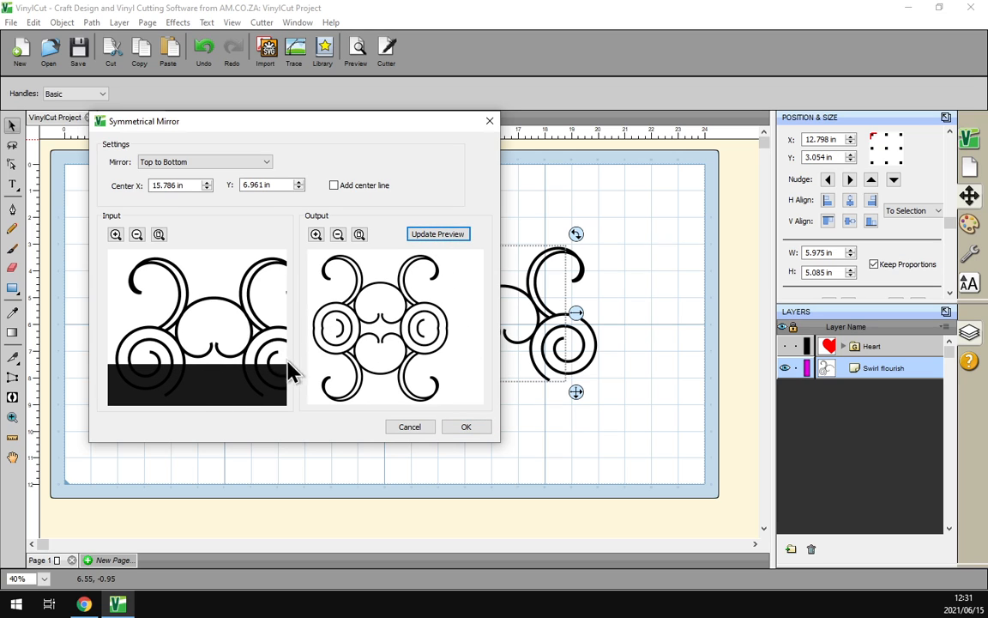
{"action": "left_click_drag", "start_coordinate": [265, 378], "coordinate": [259, 375]}
{"action": "left_click", "coordinate": [446, 237]}
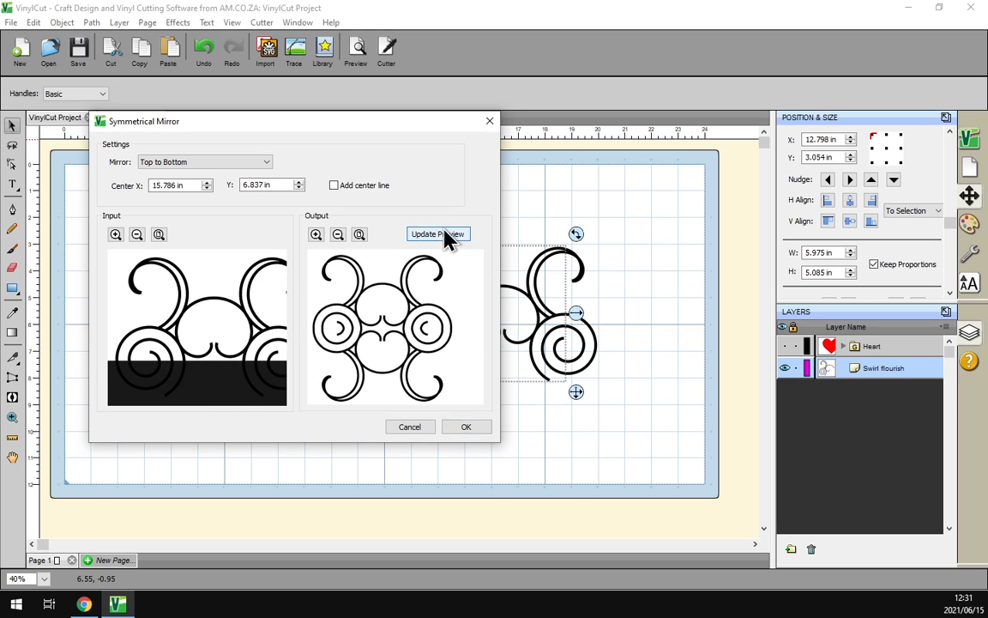
{"action": "left_click", "coordinate": [471, 429]}
Step: Select the whole mirrored flourish, move it about 1.5 in right and 0.9 in up on the mat, and deselect it
{"action": "left_click_drag", "start_coordinate": [633, 456], "coordinate": [399, 240]}
{"action": "left_click", "coordinate": [627, 336]}
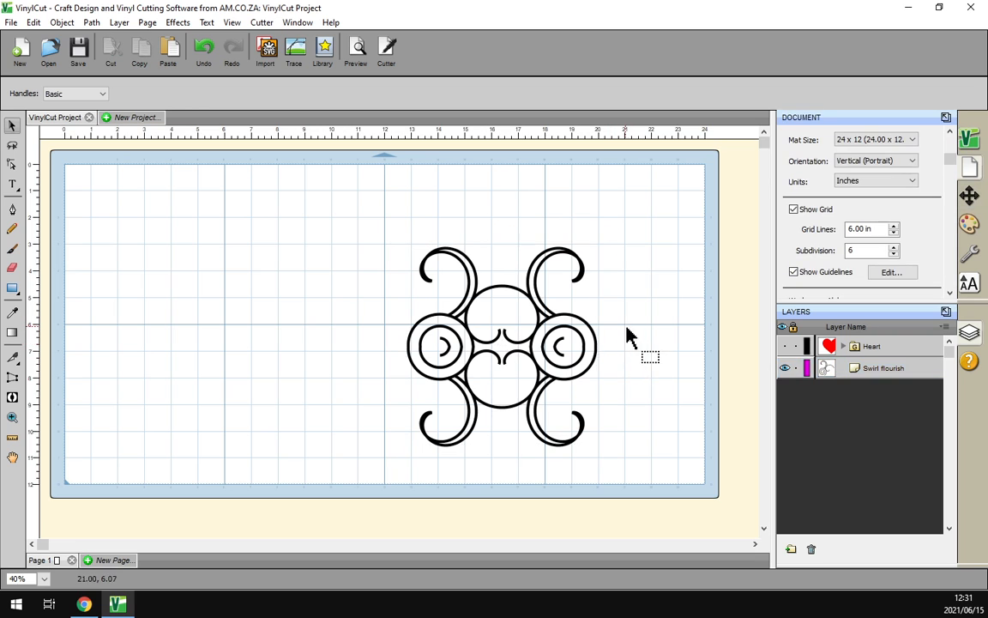
{"action": "left_click_drag", "start_coordinate": [645, 477], "coordinate": [302, 181]}
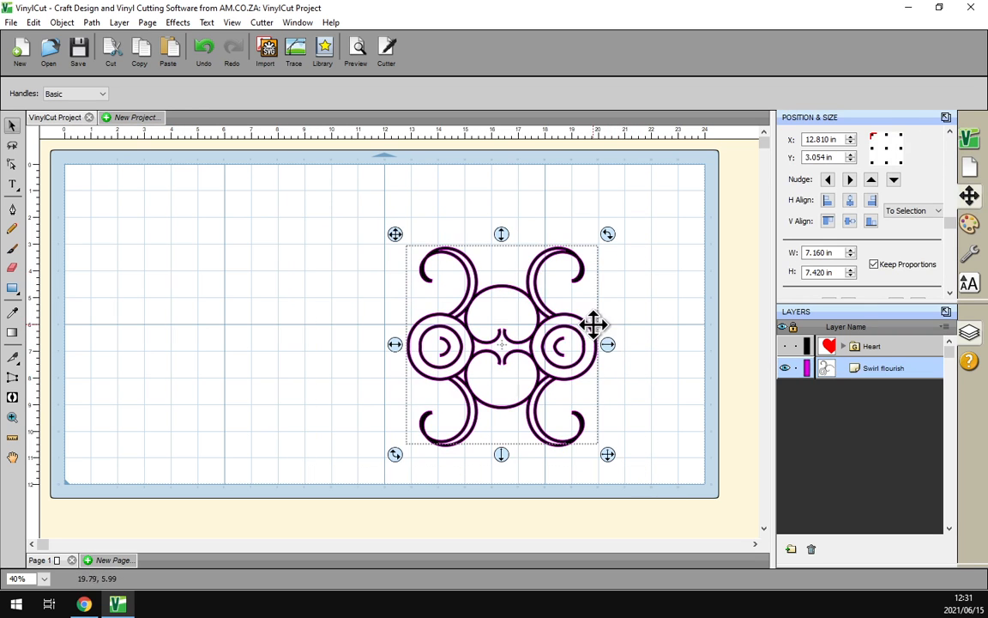
{"action": "left_click_drag", "start_coordinate": [589, 324], "coordinate": [633, 321]}
{"action": "left_click", "coordinate": [680, 367]}
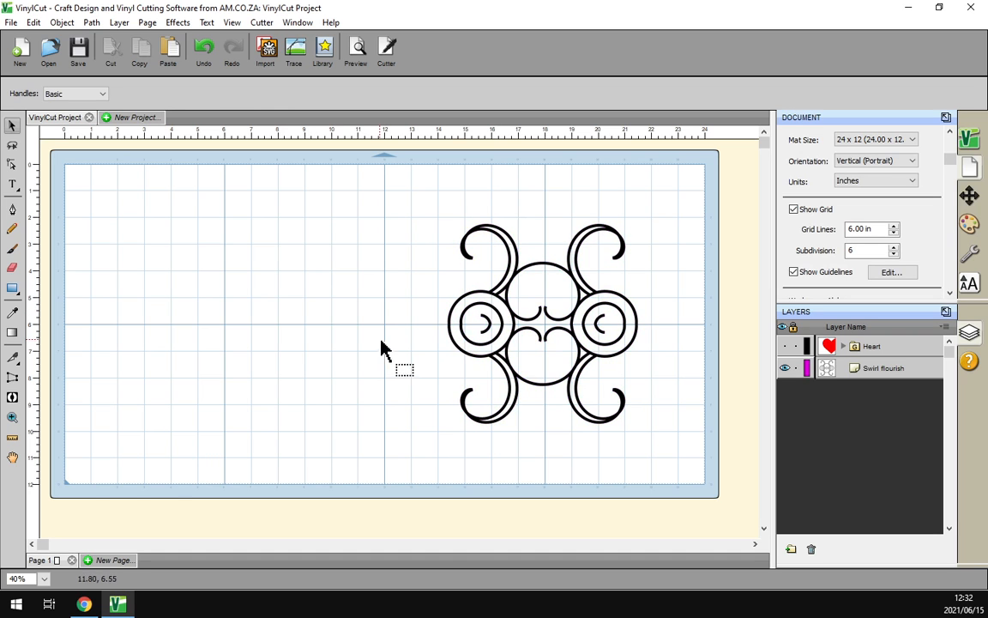
Step: Switch to Chrome and view the open vinylcut.co.za and softwaretraining.co.za pages
{"action": "left_click", "coordinate": [84, 603]}
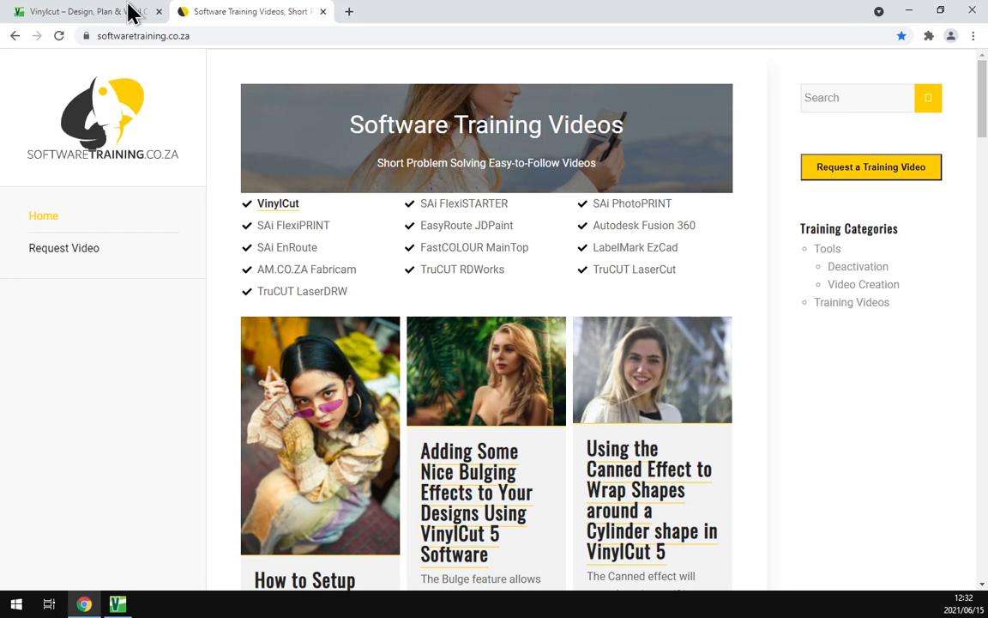
{"action": "left_click", "coordinate": [99, 13]}
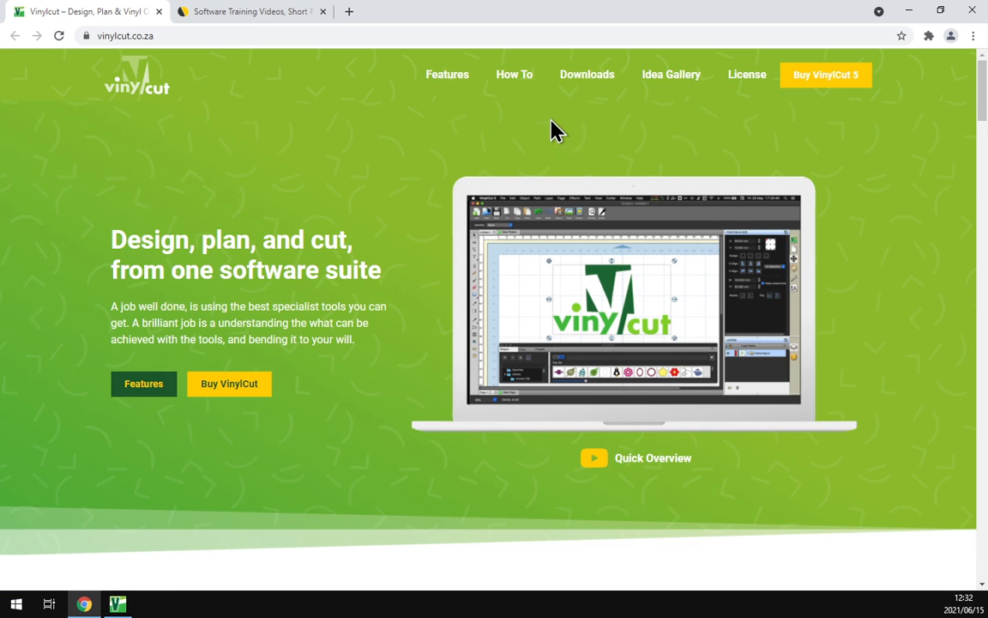
{"action": "left_click", "coordinate": [248, 13]}
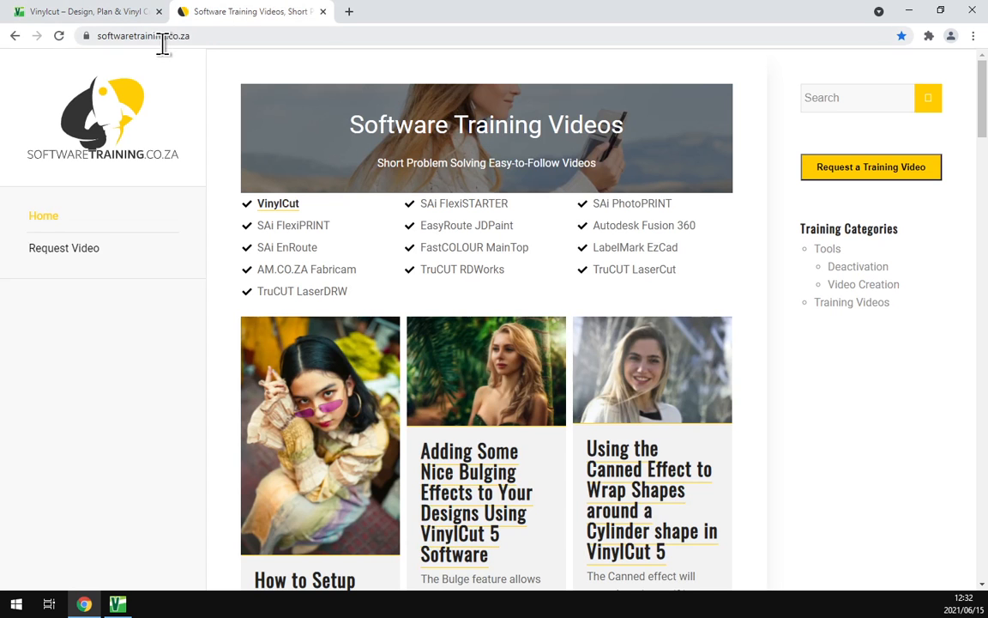